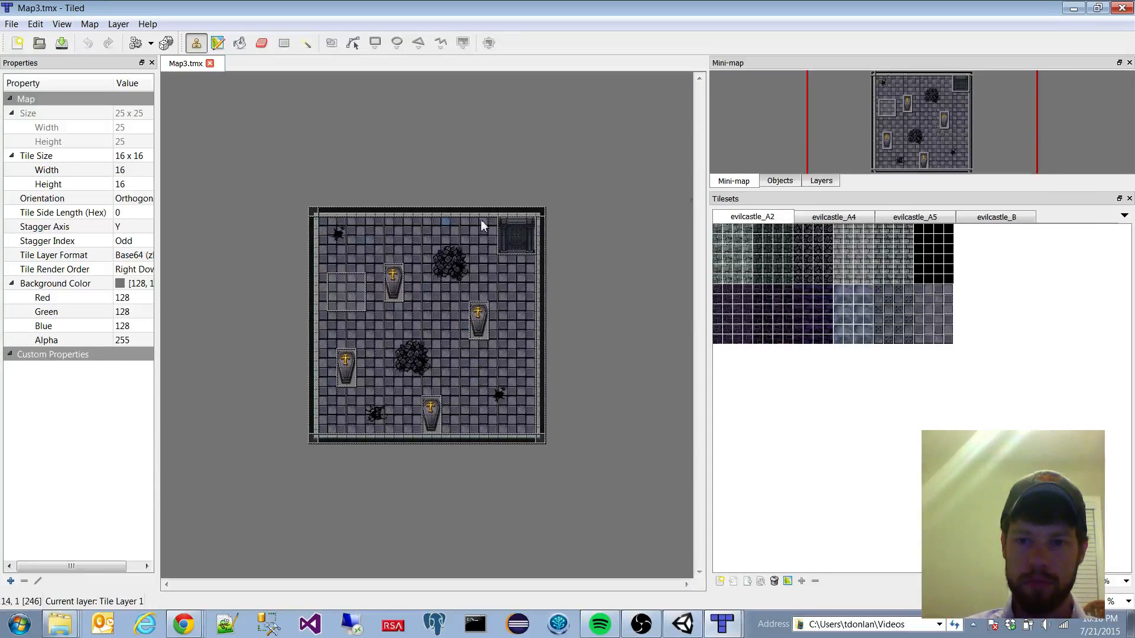
Step: Review the map's layer list and browse the evilcastle_A2, A4, A5 and B tilesets
click(821, 181)
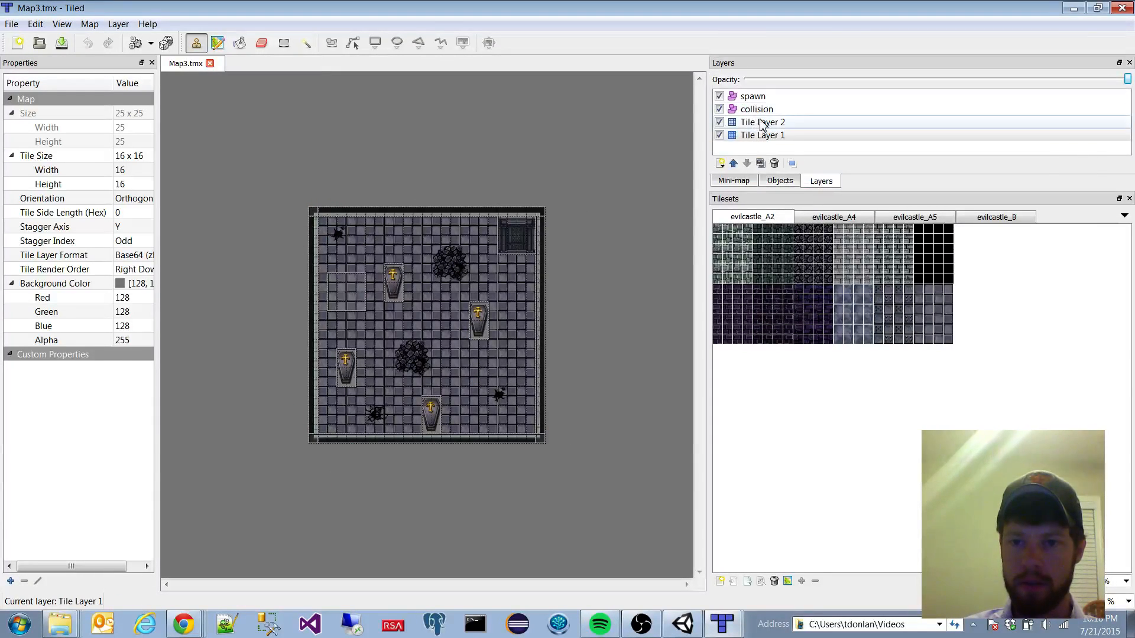
click(833, 217)
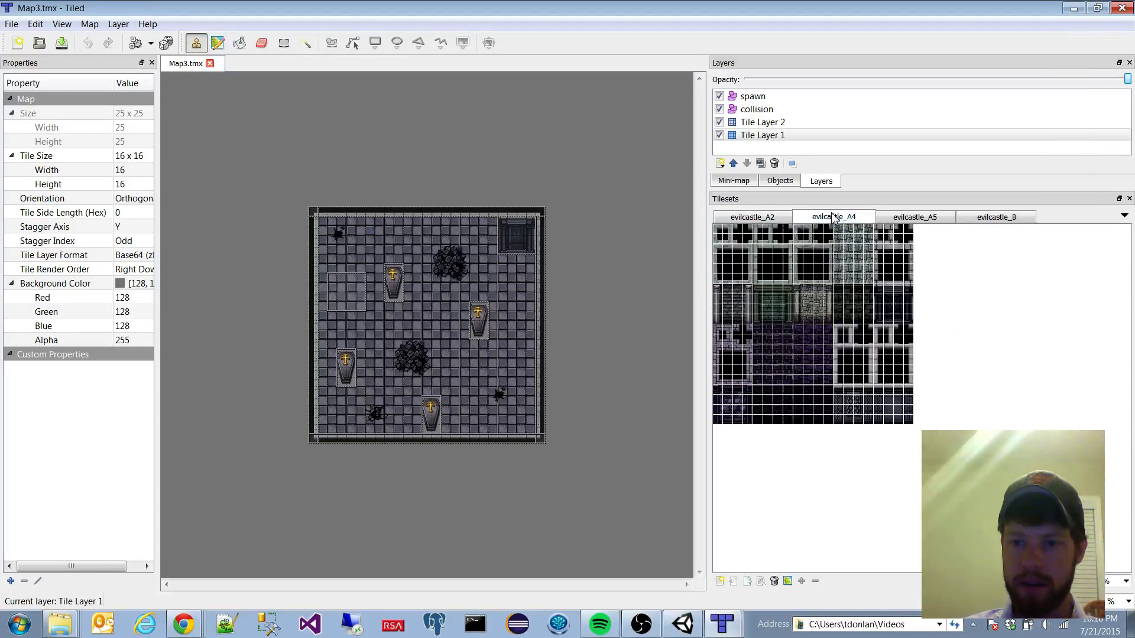
click(922, 218)
click(980, 220)
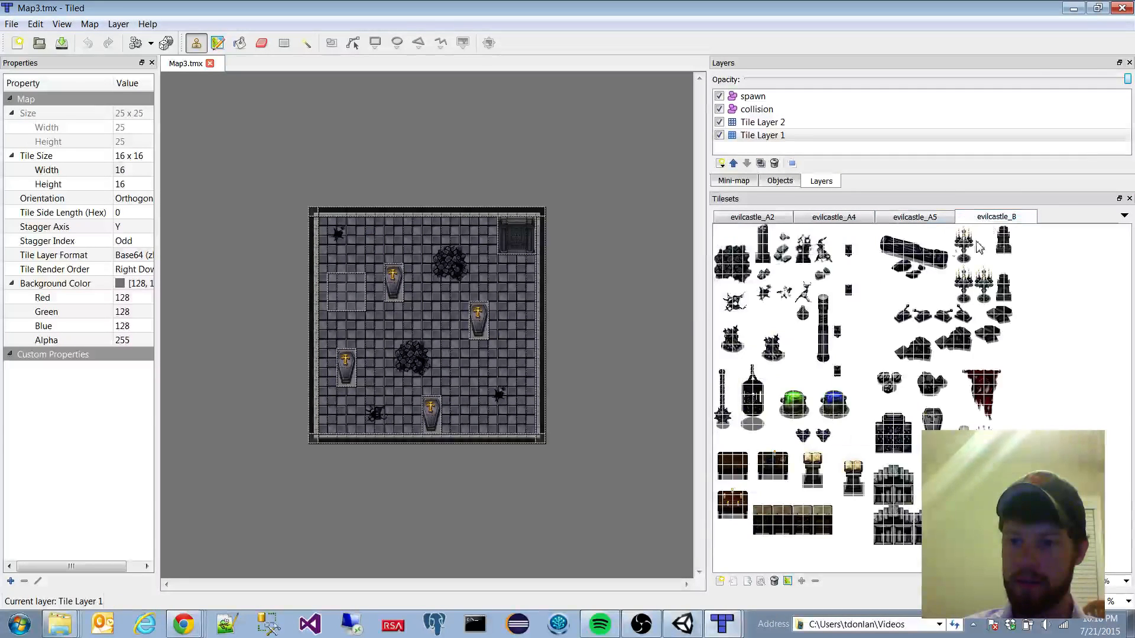
click(917, 217)
click(850, 219)
click(772, 220)
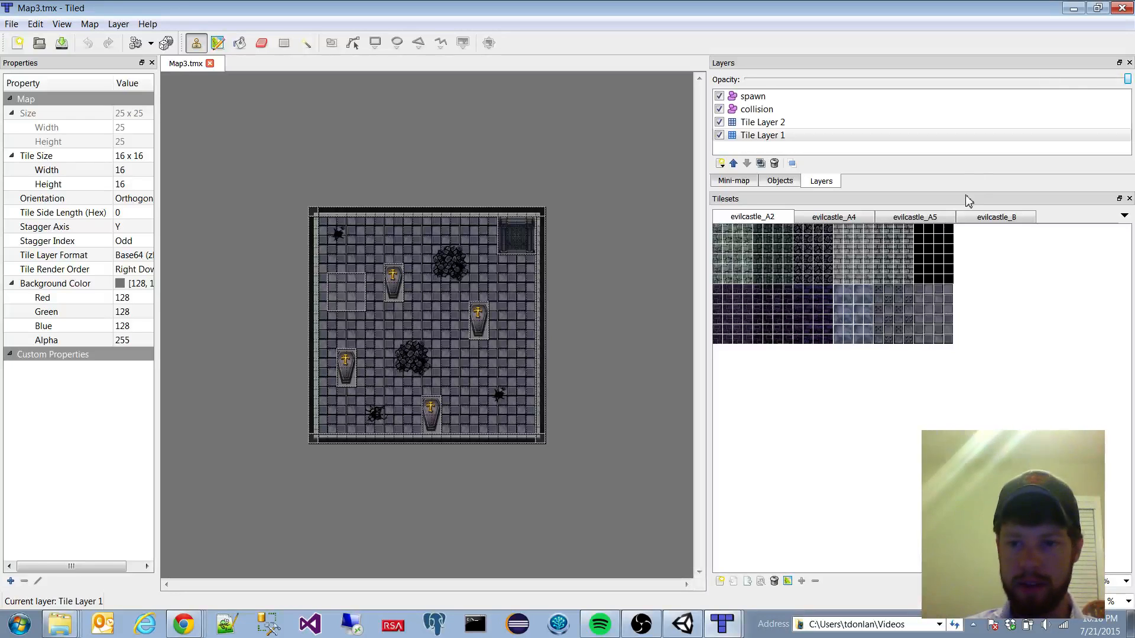
click(988, 217)
click(934, 217)
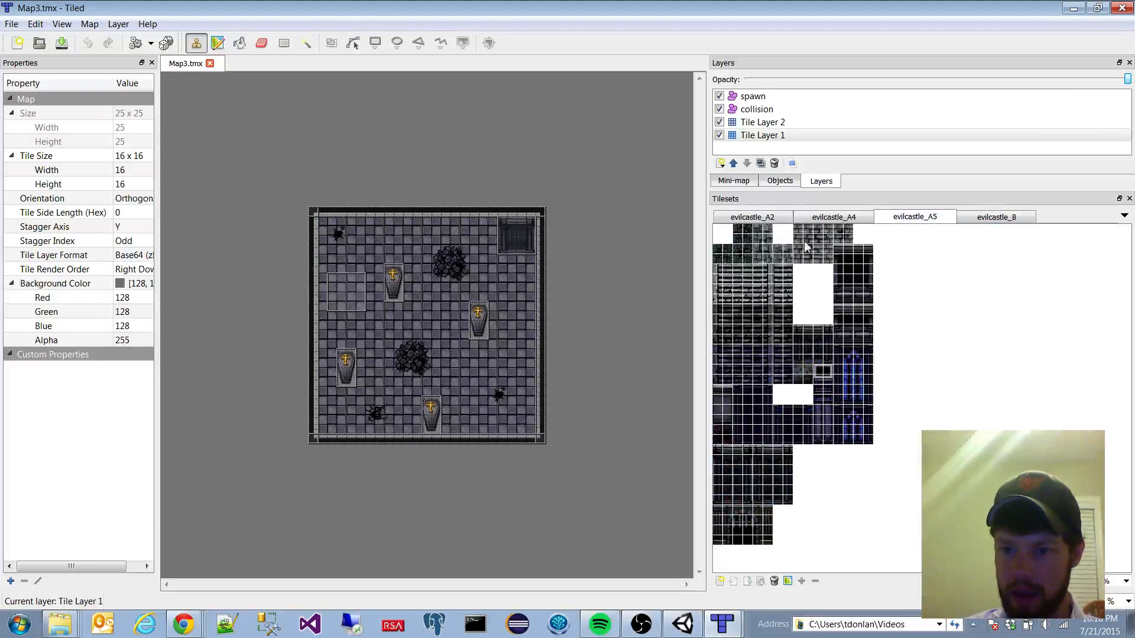
click(831, 219)
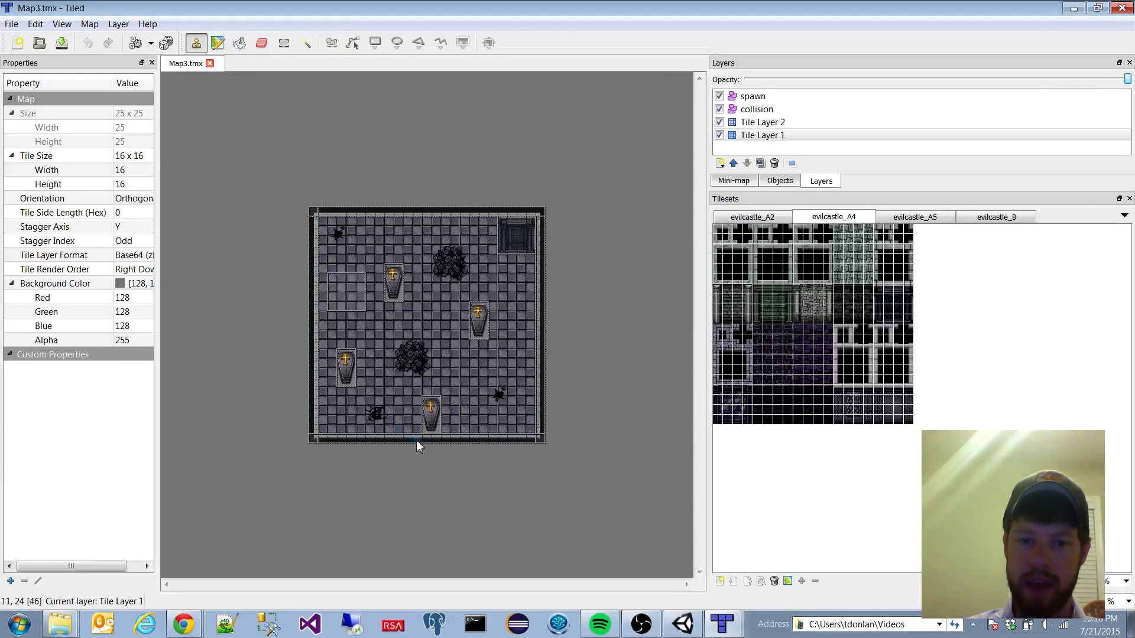
Step: Select the collision layer and isolate it by hiding Tile Layer 1, Tile Layer 2 and the spawn layer
click(756, 109)
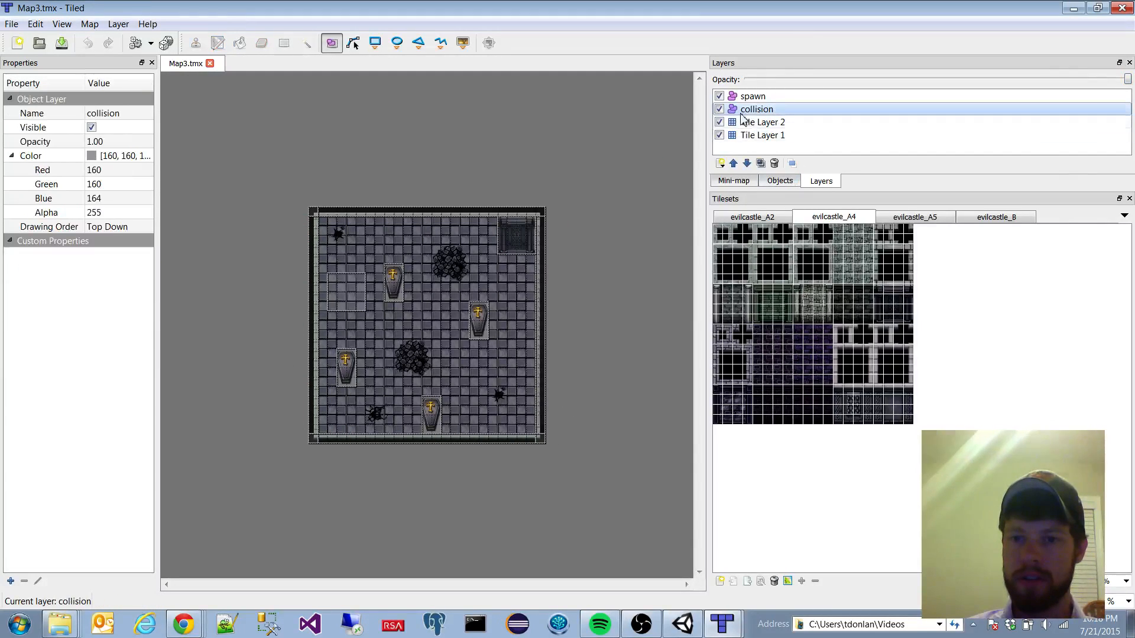
click(779, 180)
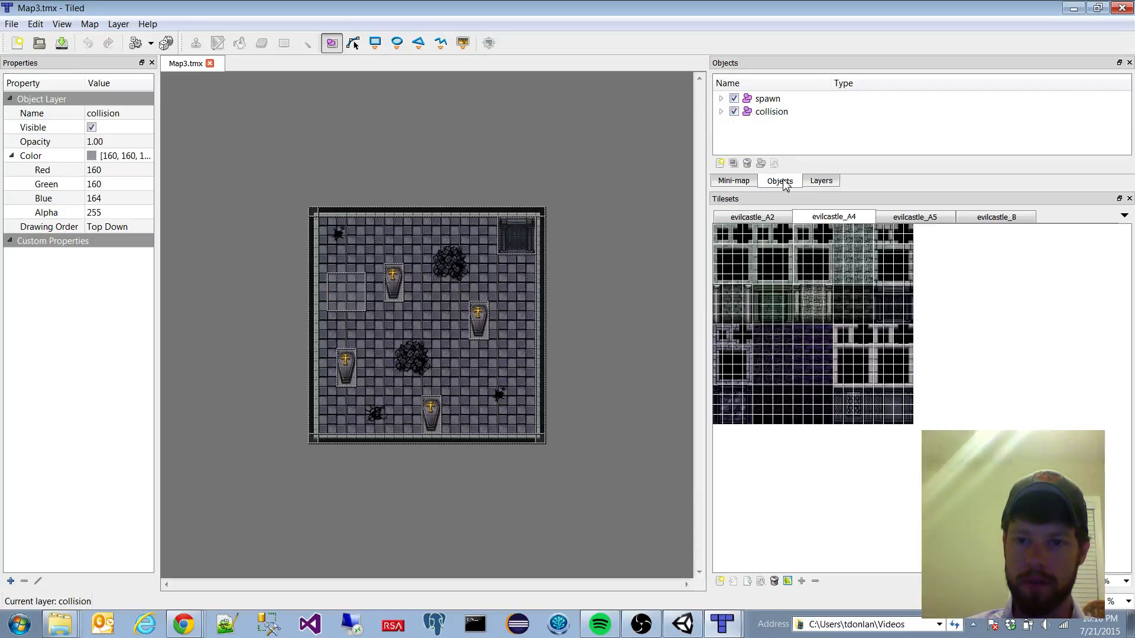
click(821, 181)
click(719, 121)
click(719, 135)
click(719, 96)
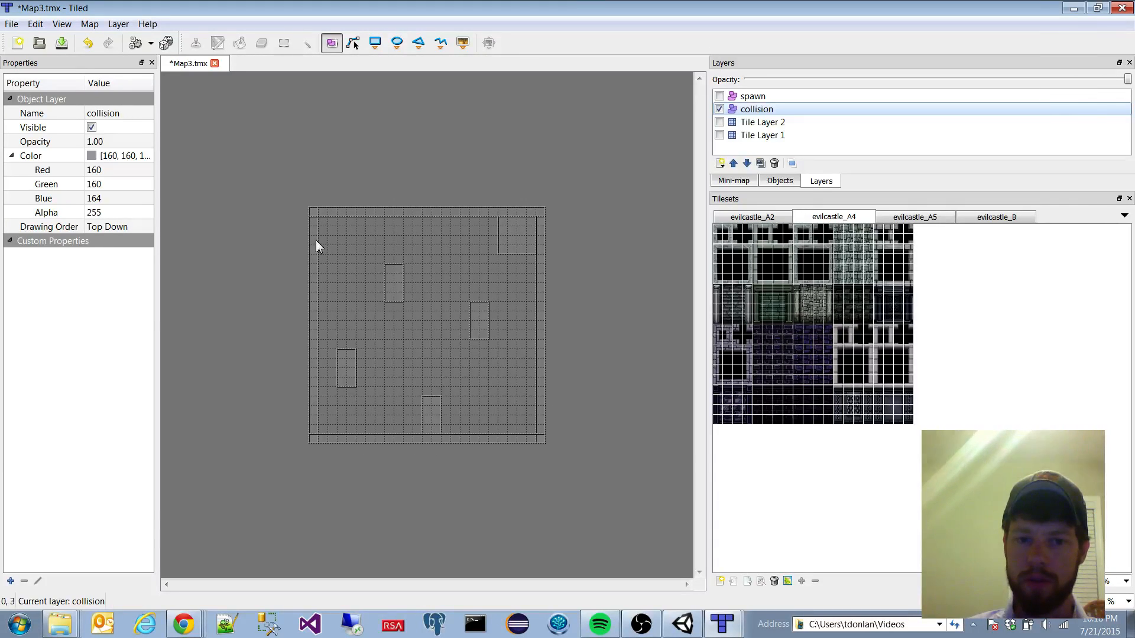
Step: Restore the hidden layers, then isolate the spawn layer by hiding the collision layer and both tile layers
click(719, 122)
click(722, 135)
click(720, 135)
click(719, 96)
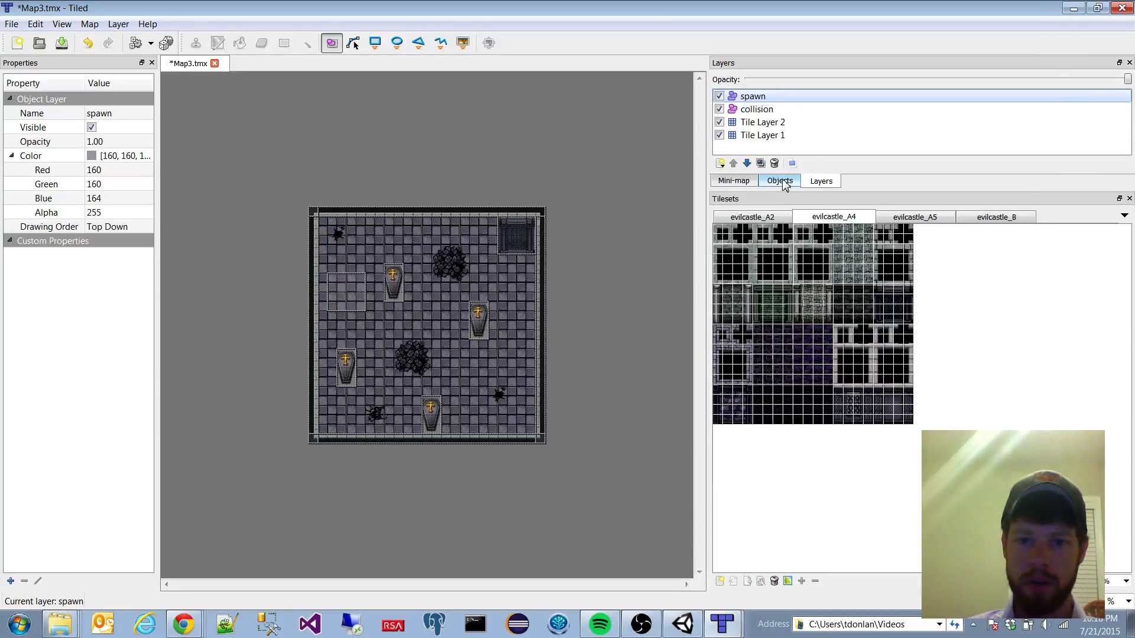
click(720, 109)
click(720, 121)
click(719, 135)
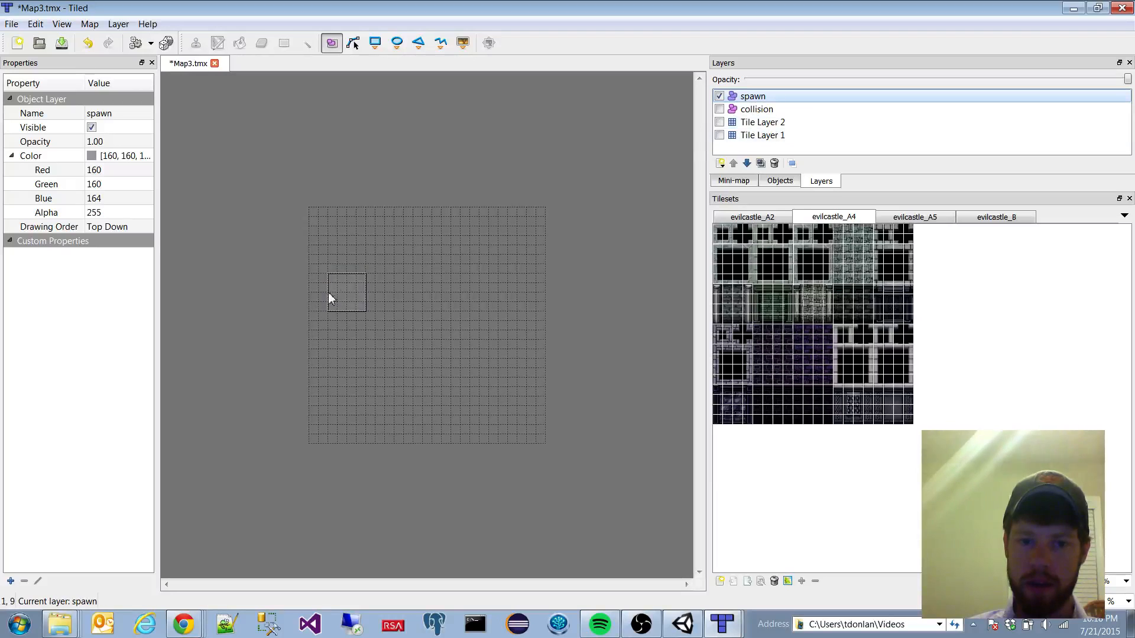
Step: Make the collision layer, Tile Layer 2 and Tile Layer 1 visible again
click(719, 108)
click(720, 122)
click(722, 136)
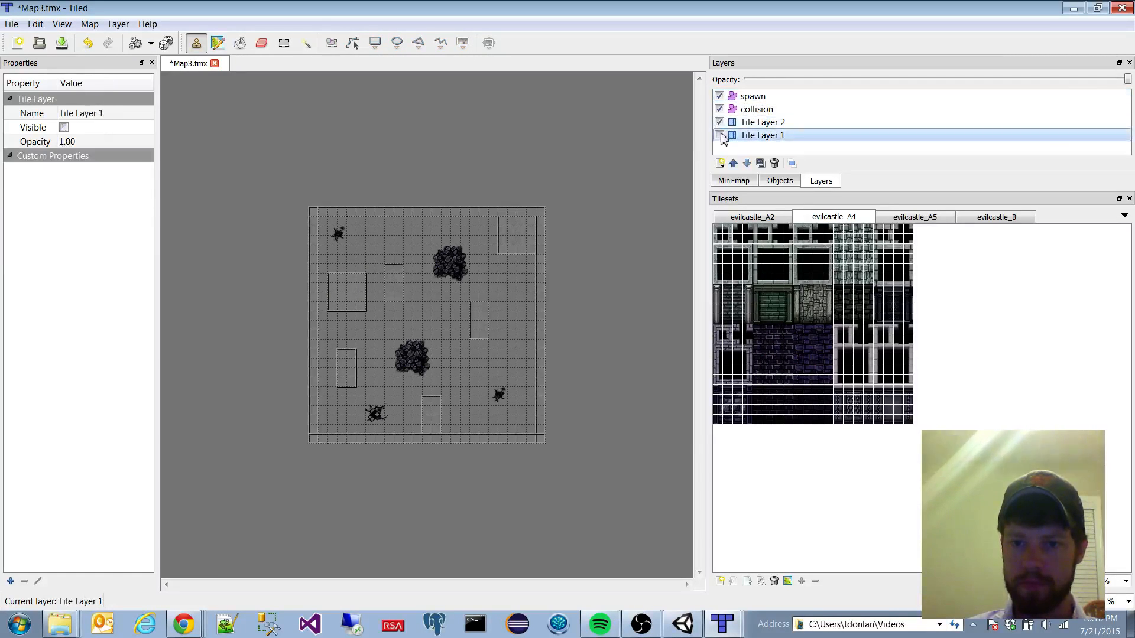
click(720, 134)
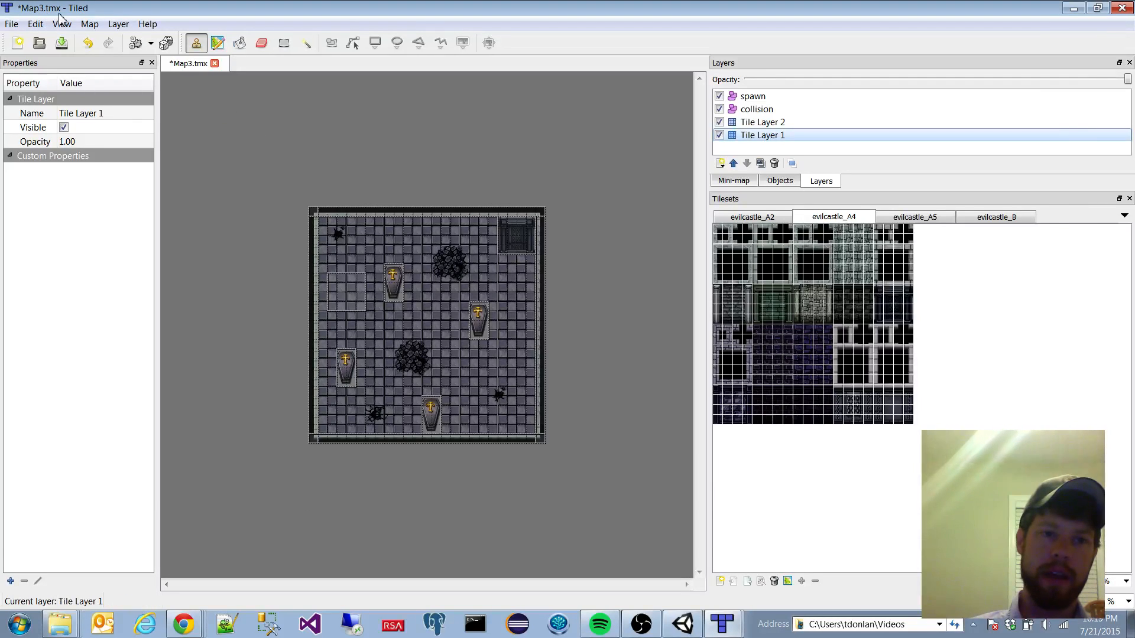
click(12, 23)
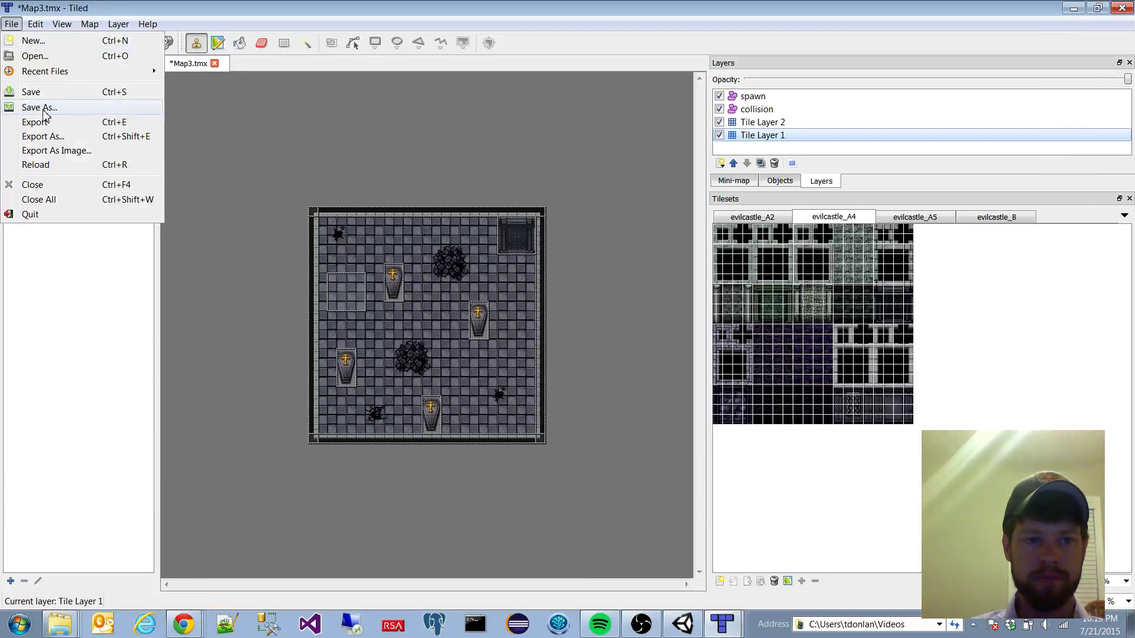
key(Escape)
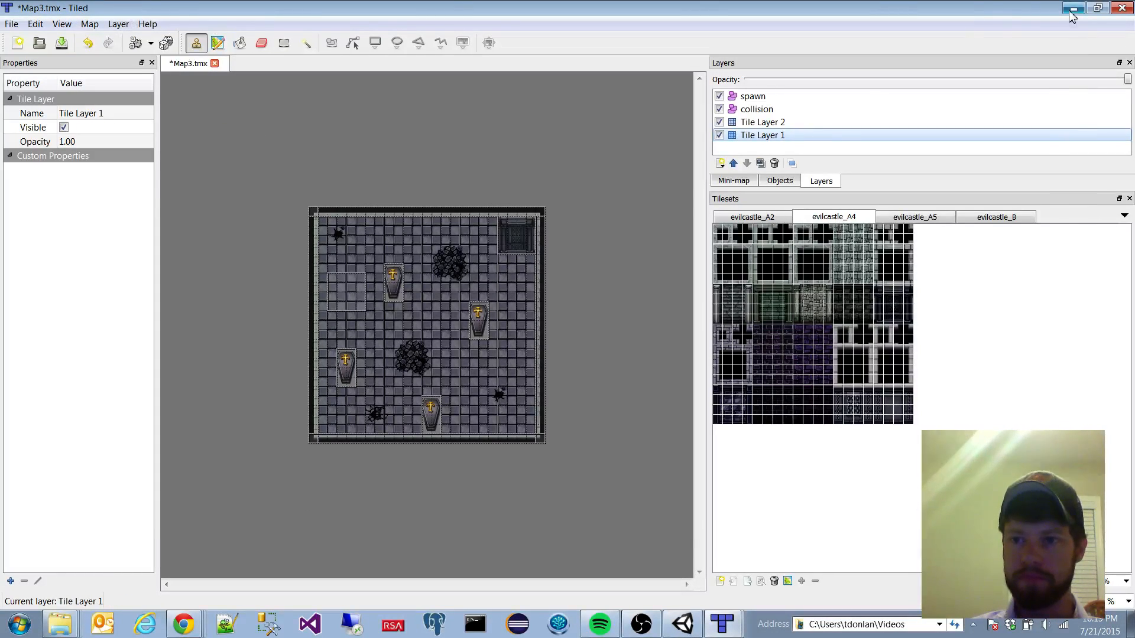
Step: Launch Tiled2Unity and move its window toward the middle of the screen
click(21, 619)
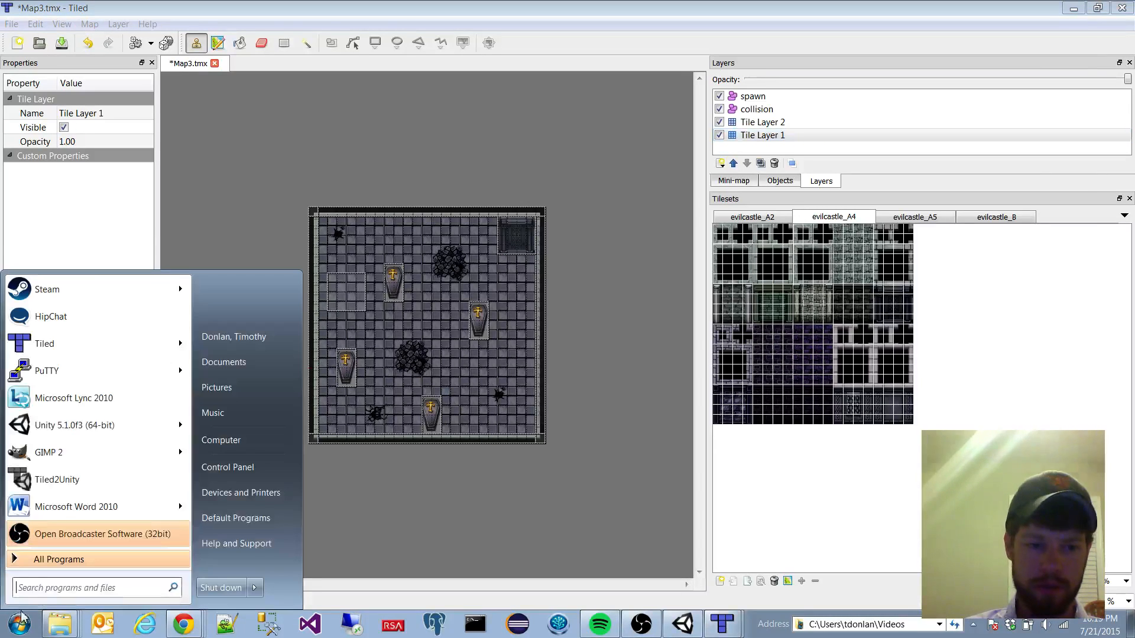
click(99, 478)
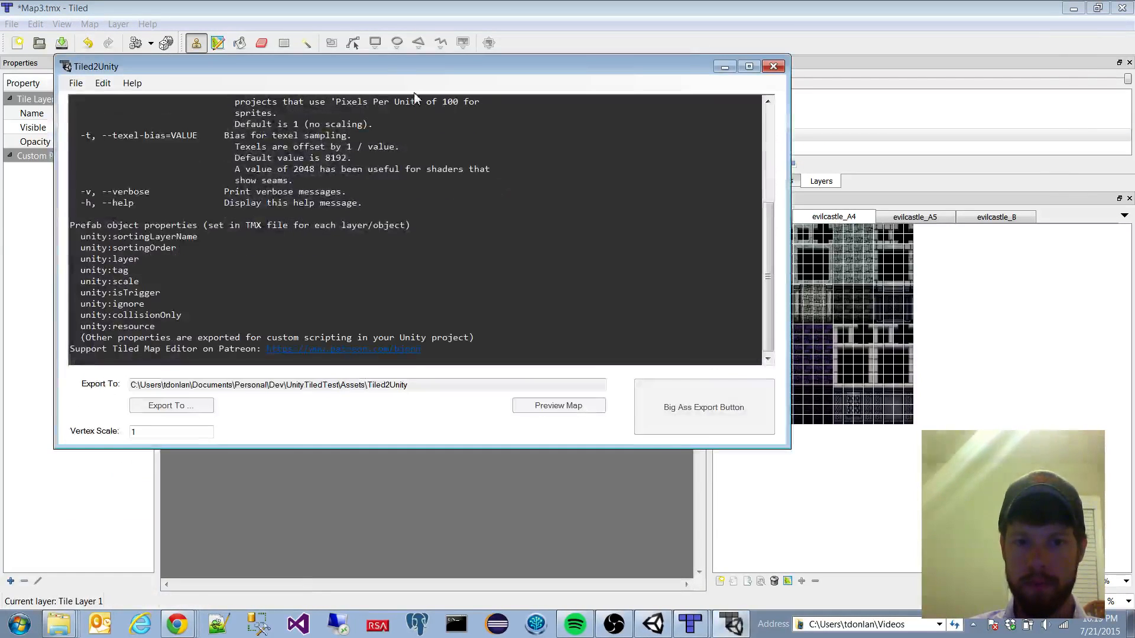
drag(396, 77, 582, 137)
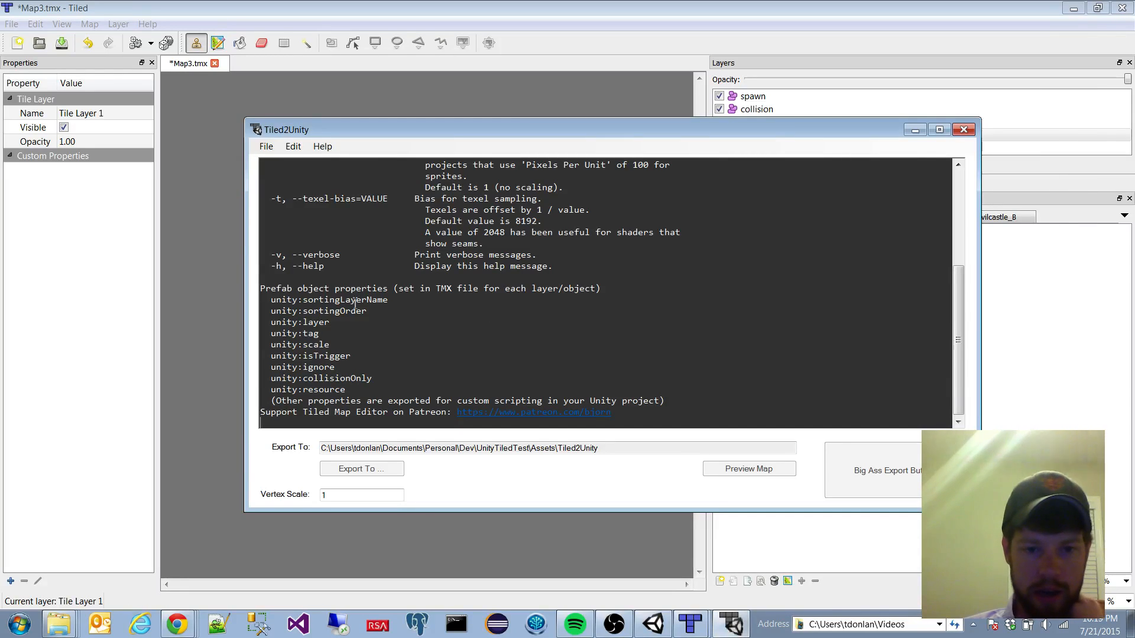
Step: Read through the Tiled2Unity usage output and look up the command for importing its Unity package to a project
drag(959, 361, 950, 264)
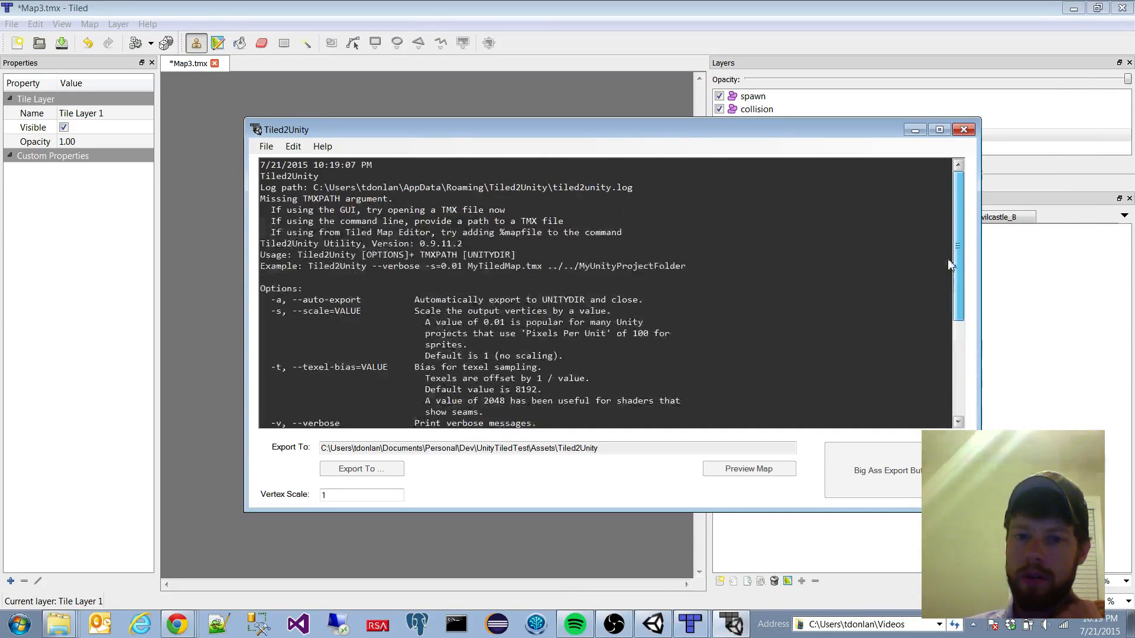
scroll(950, 265, down, 5)
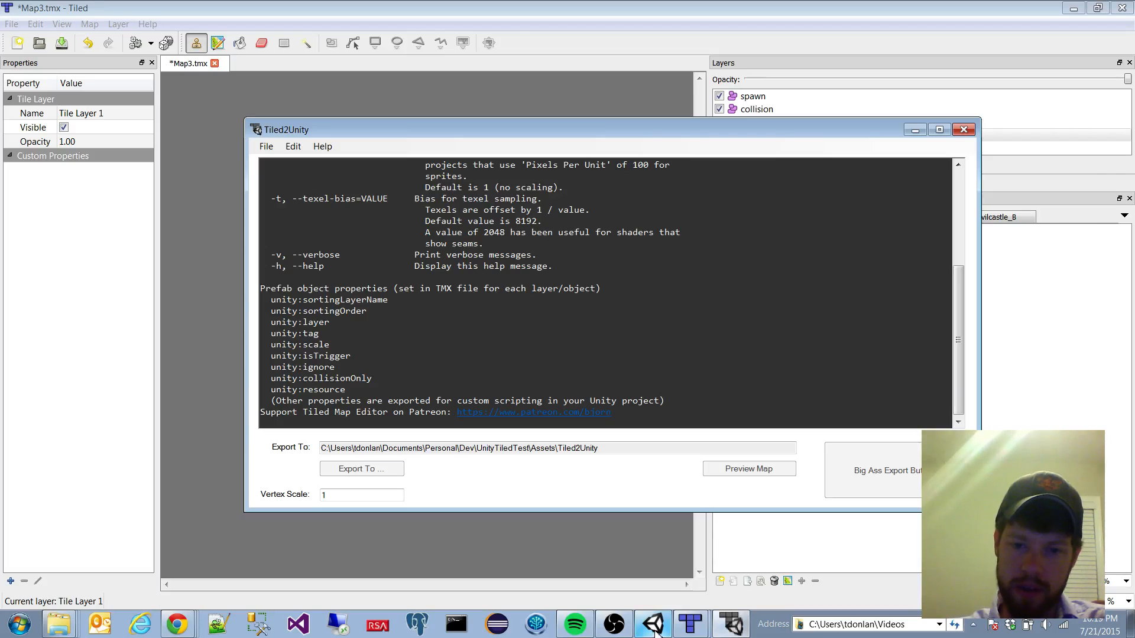
click(322, 147)
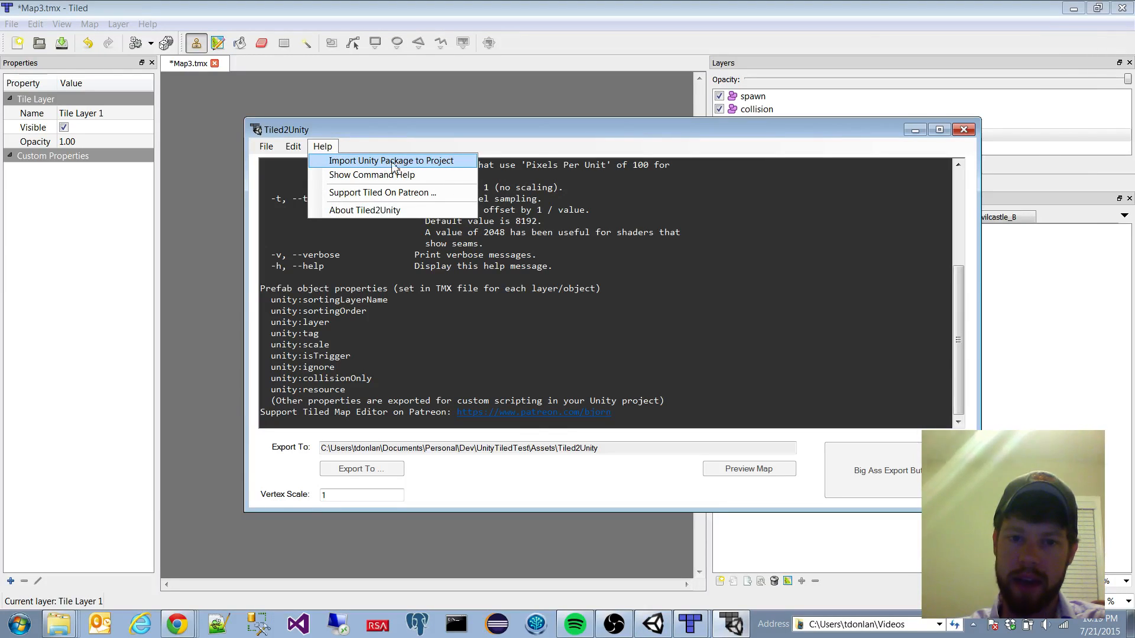
Step: Switch to Unity and inspect the Map3 object with its child layers in the scene hierarchy
click(653, 625)
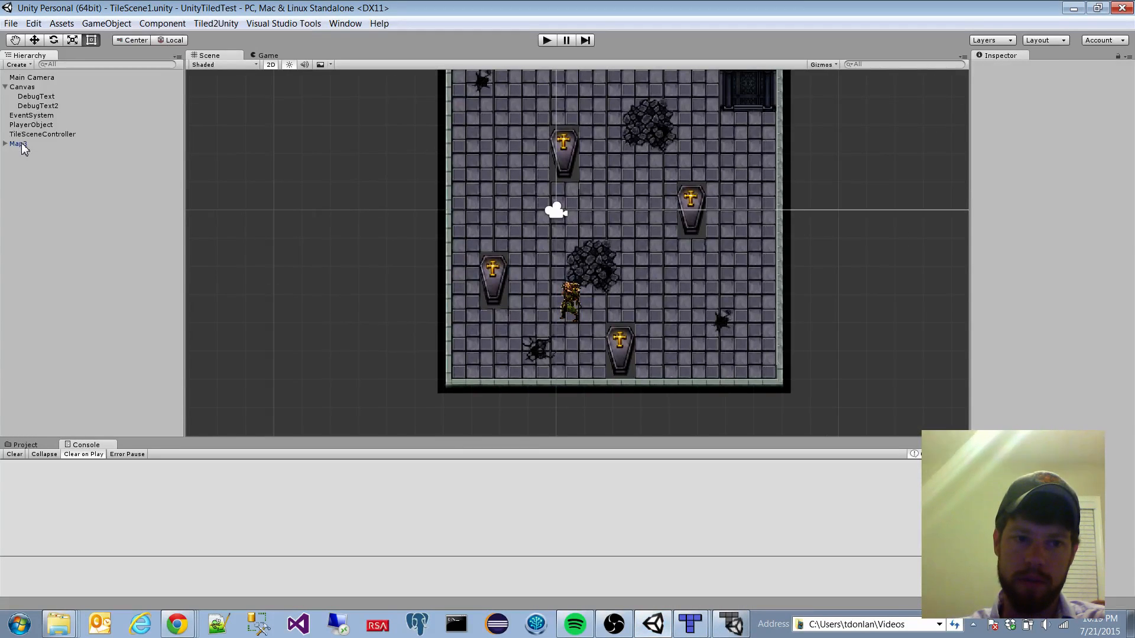
click(22, 145)
click(6, 144)
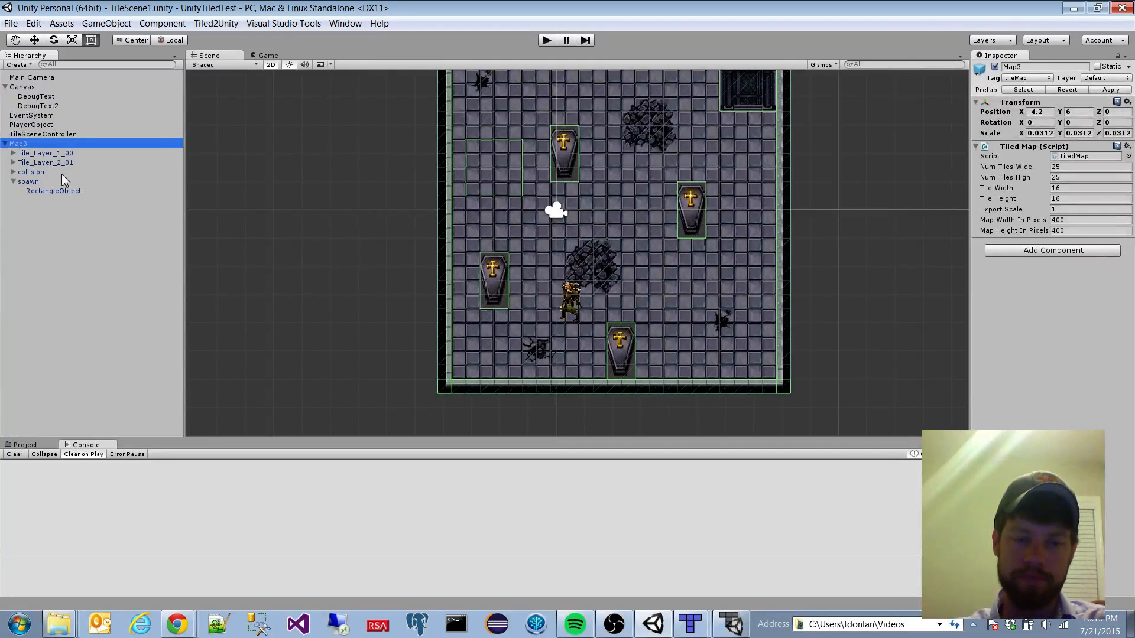
Step: Open the project's Tiled2Unity assets folder and expand its subfolders
click(29, 445)
double_click(45, 559)
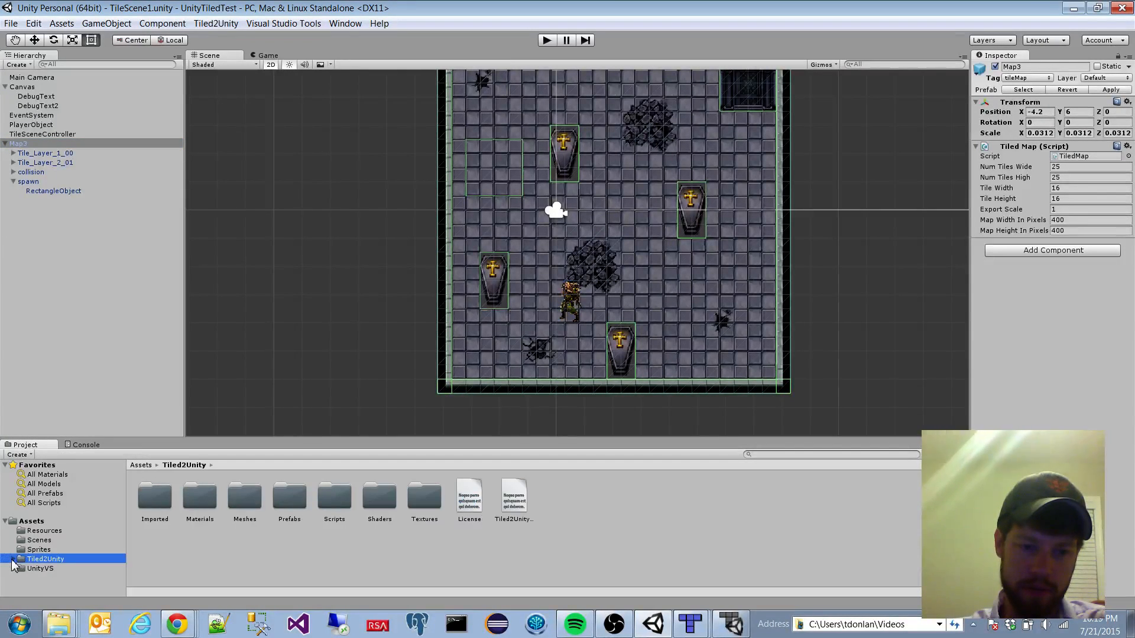
scroll(43, 532, down, 2)
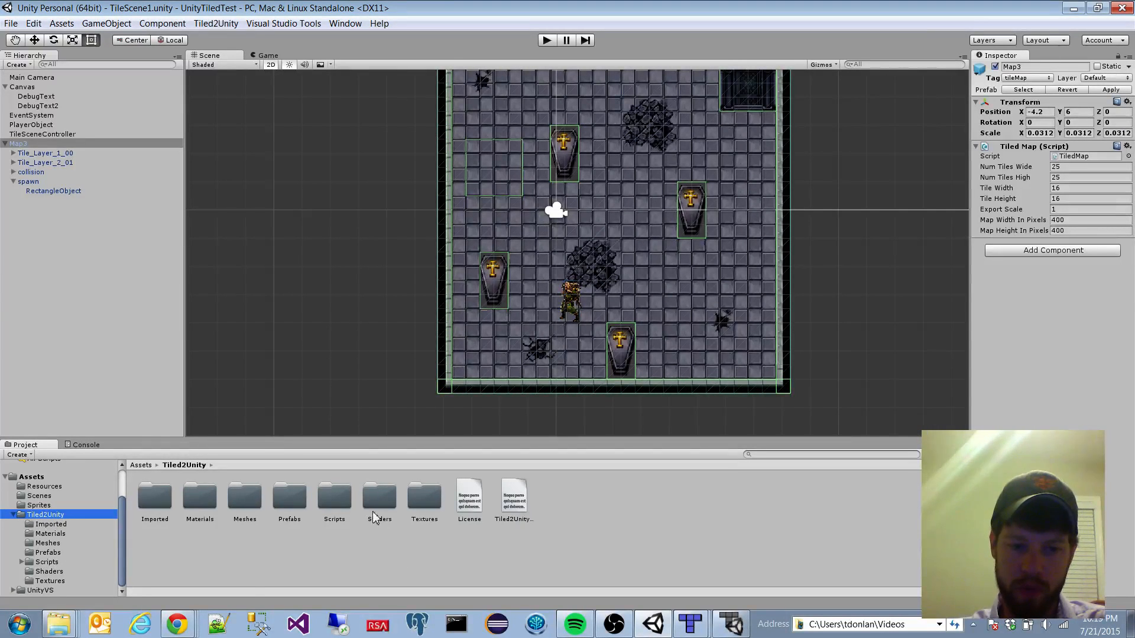
Step: Switch back to Tiled2Unity and open the Tiled file Map3.tmx from the Desktop
click(731, 624)
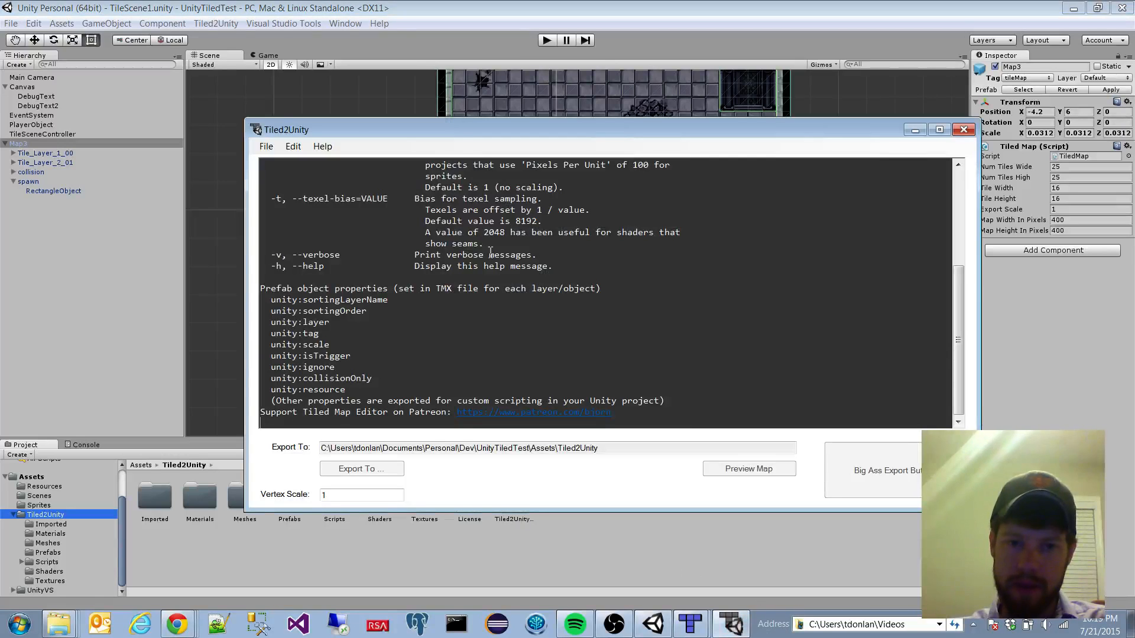
click(264, 146)
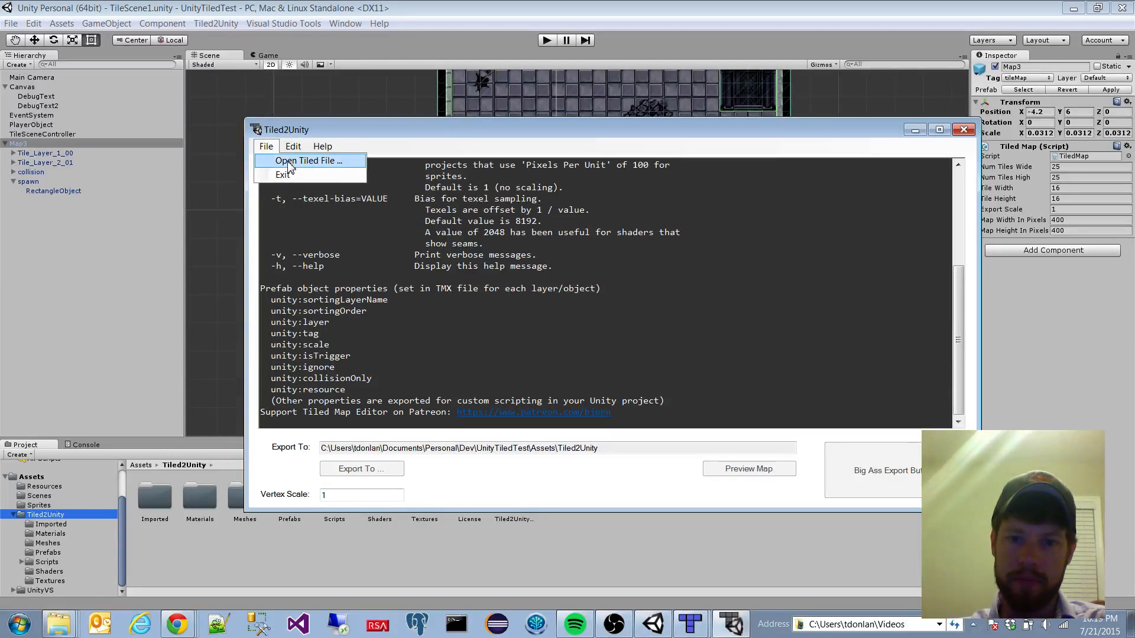
click(320, 162)
click(420, 270)
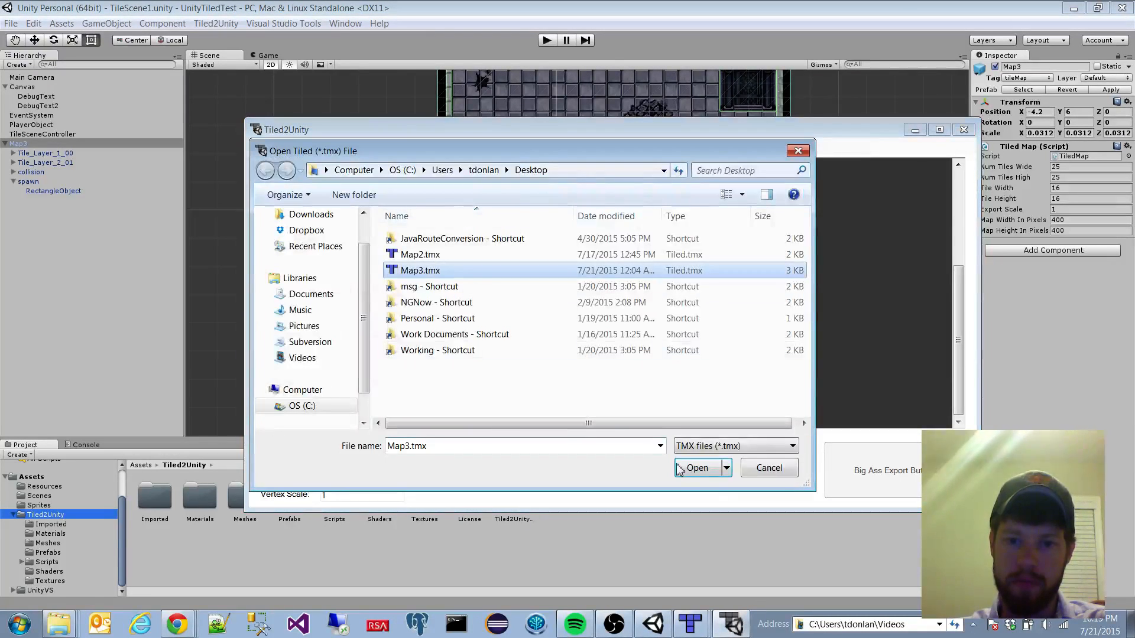
click(695, 468)
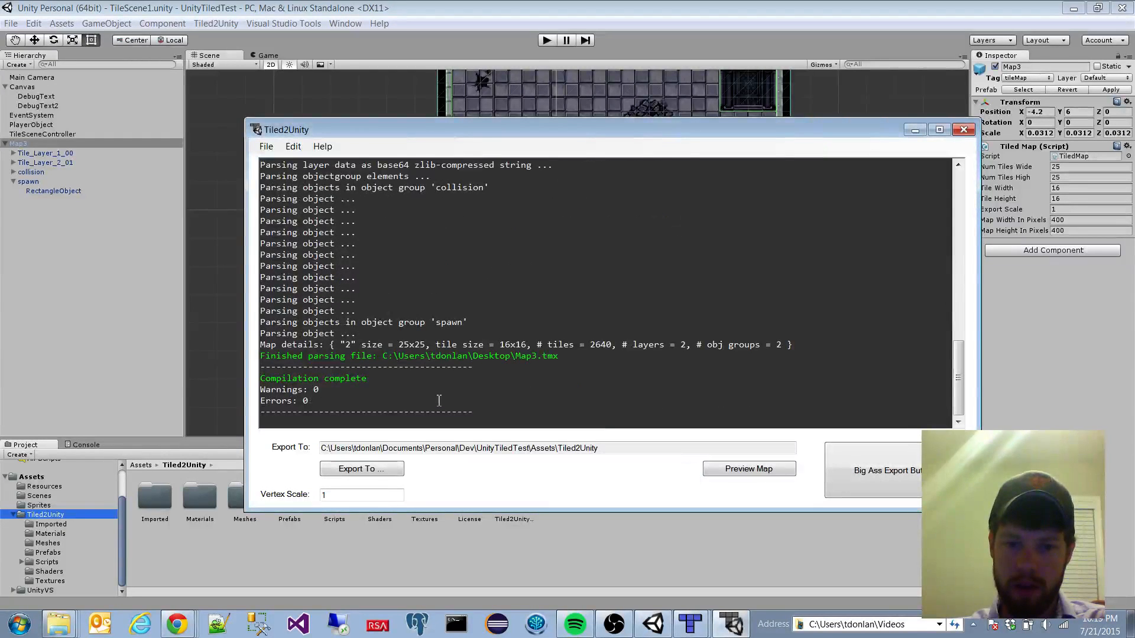
Step: Preview the loaded map, close the preview, and export the map to the UnityTiledTest project's Assets\Tiled2Unity folder
click(751, 470)
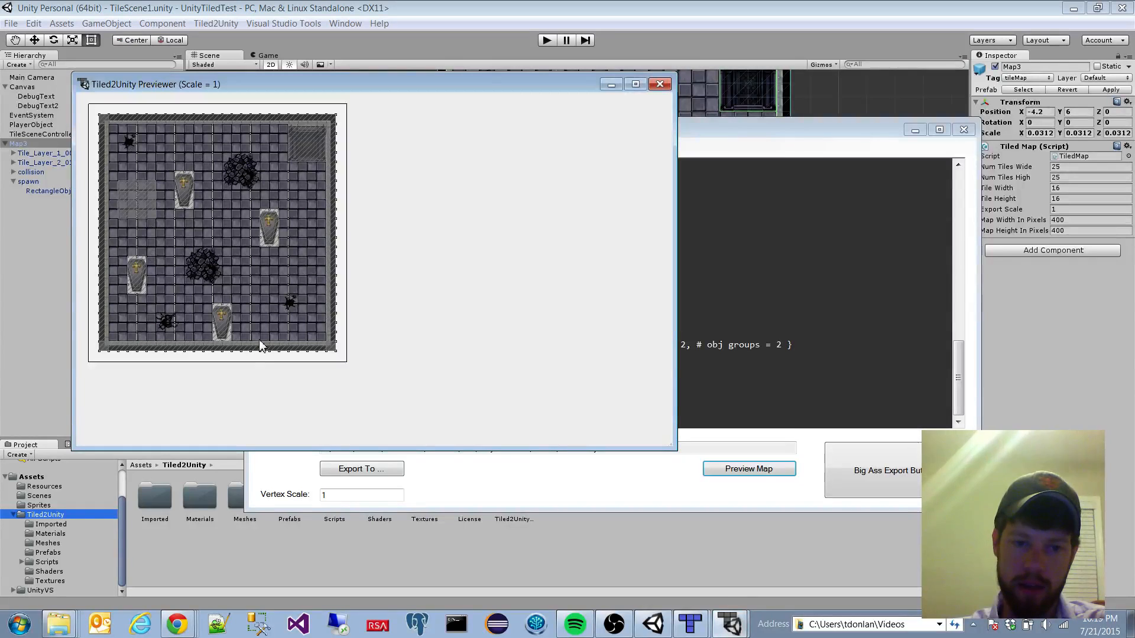
click(660, 84)
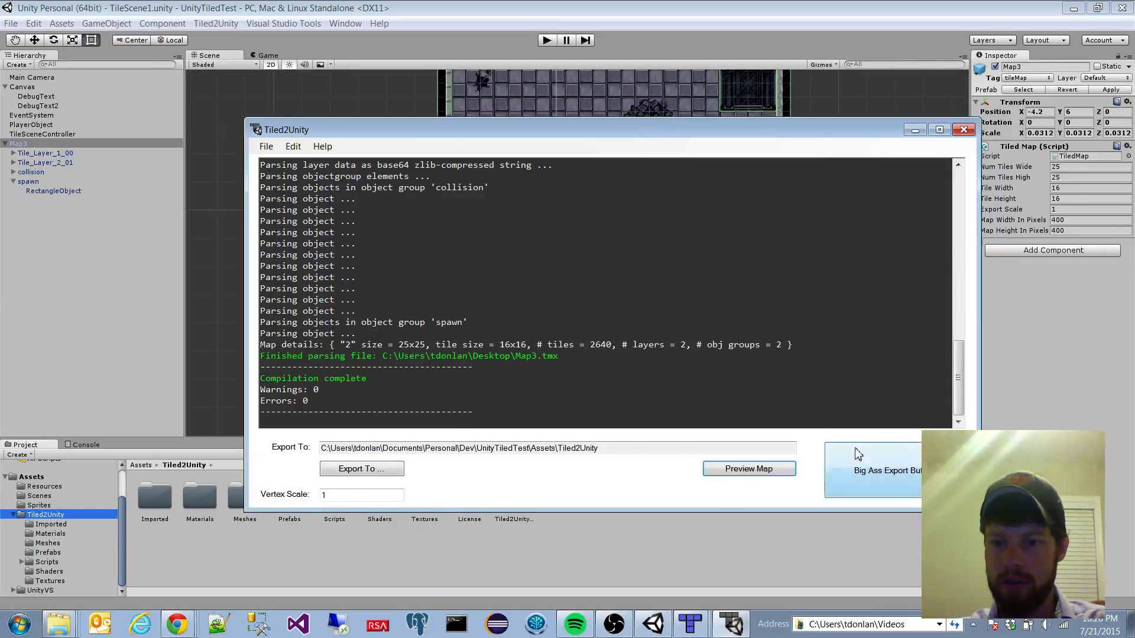
click(881, 482)
Step: Return to Unity, select the Map3 prefab in the Tiled2Unity Prefabs folder, and expand its contents
click(583, 552)
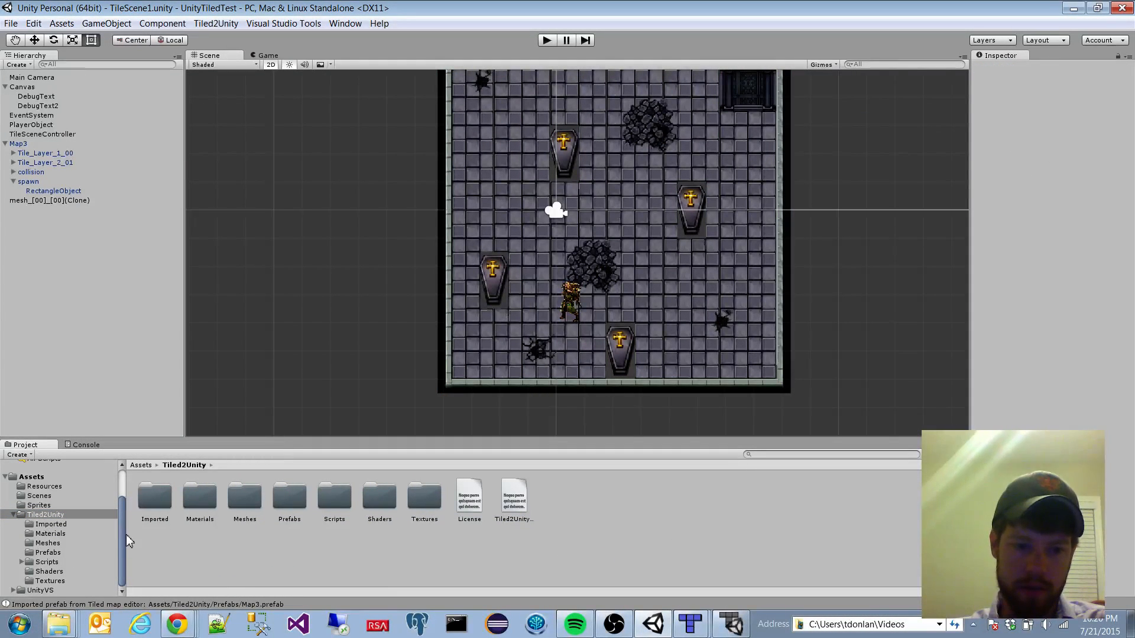
click(47, 553)
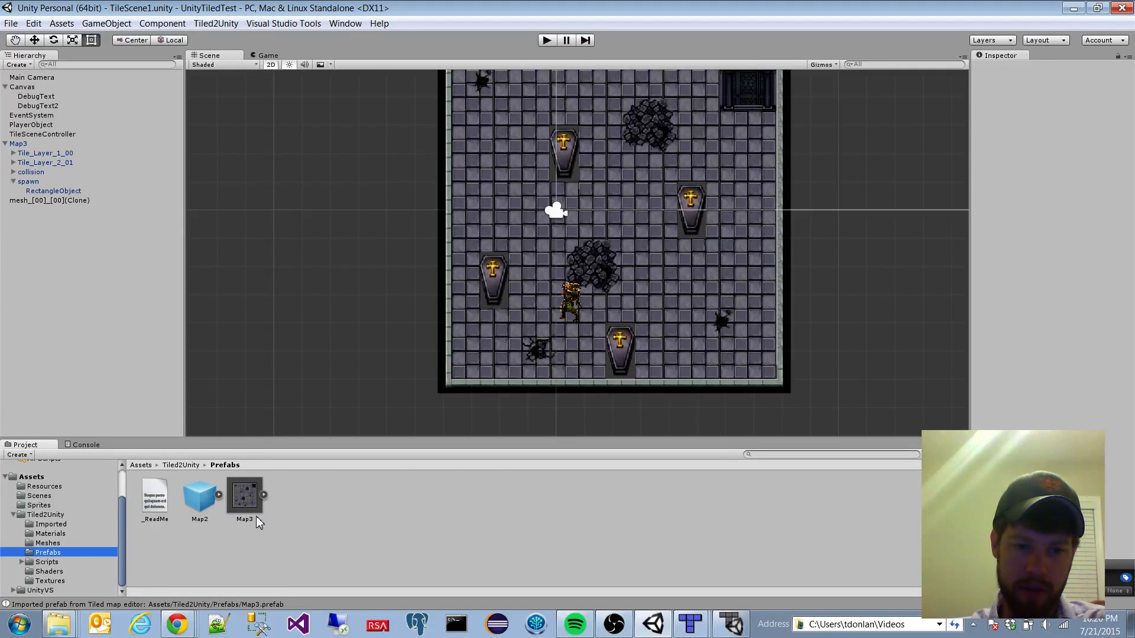
click(254, 500)
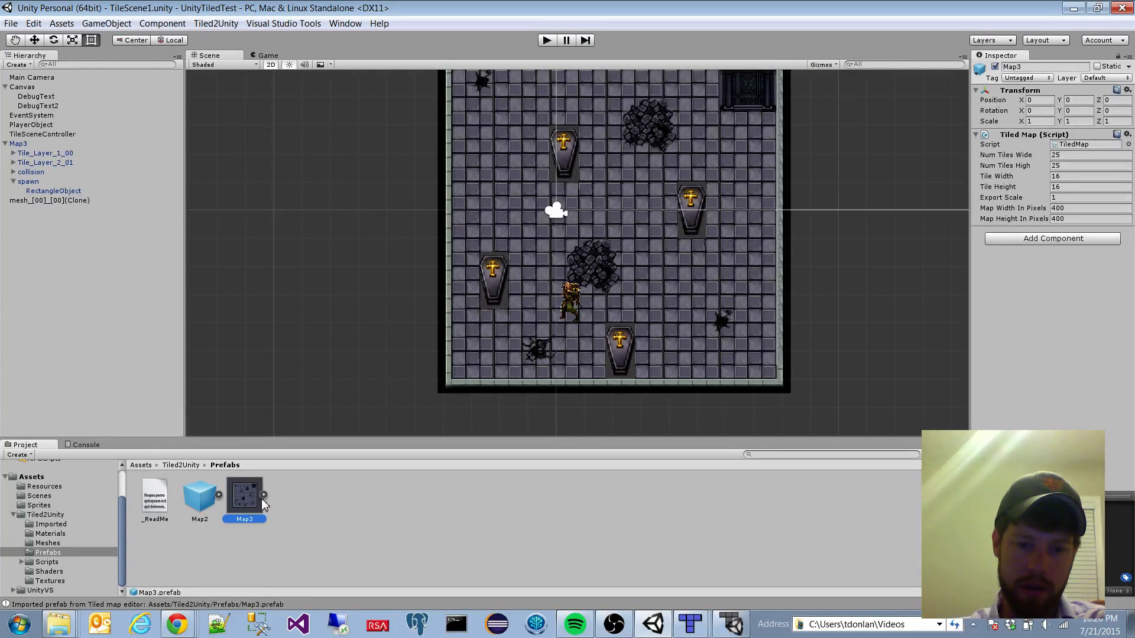
click(263, 495)
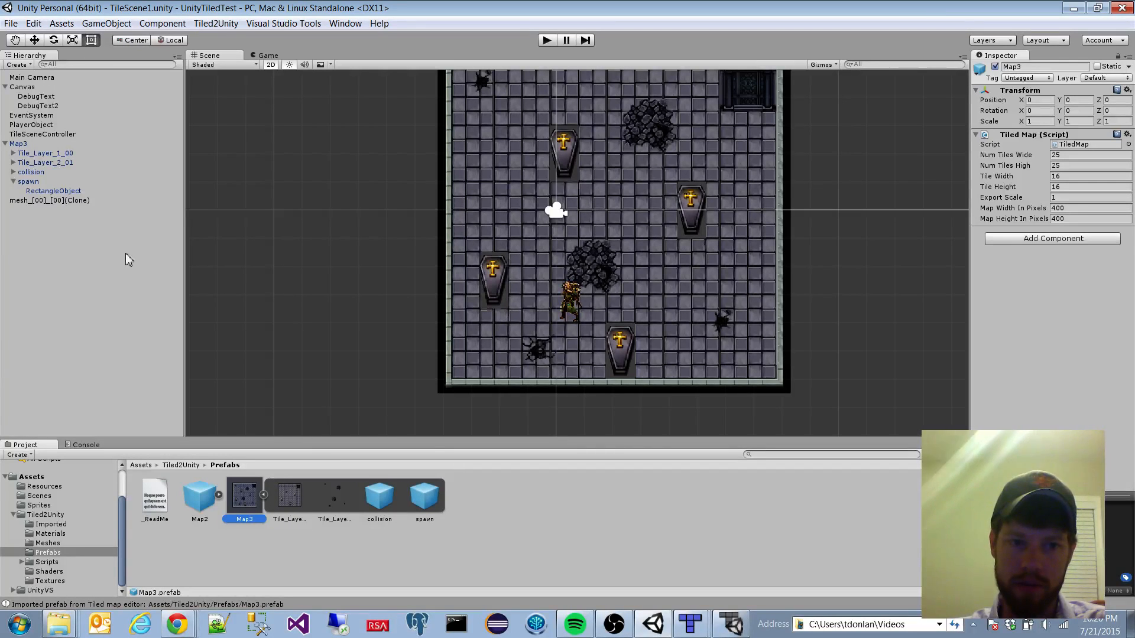
Step: Delete the existing Map3 object and the mesh clone from the scene
click(67, 201)
click(38, 144)
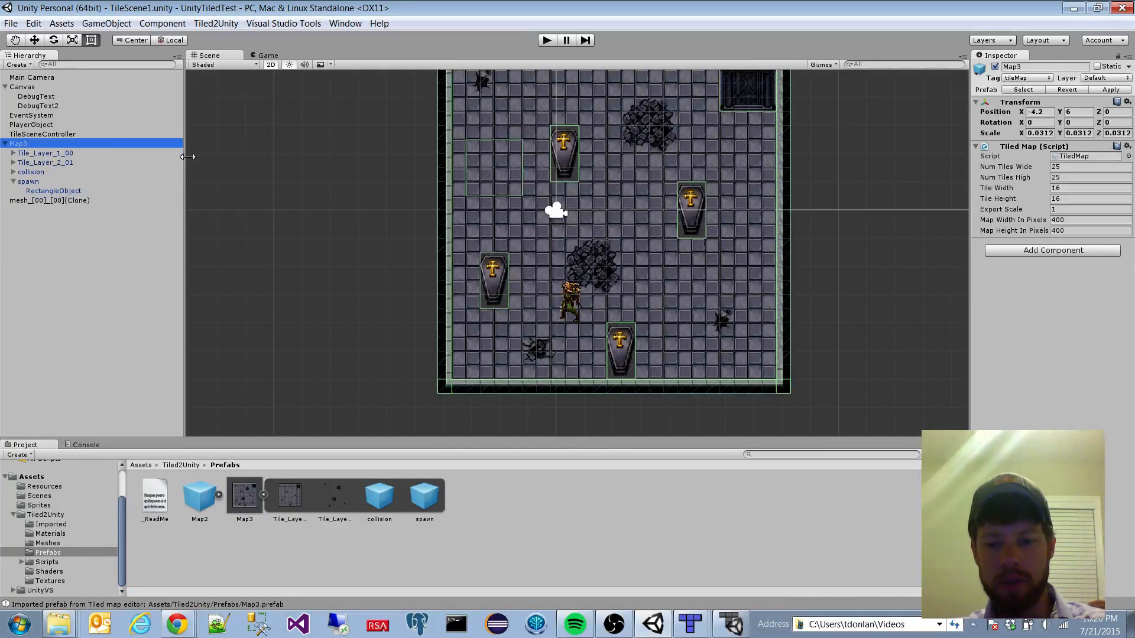
key(Delete)
click(45, 145)
key(Delete)
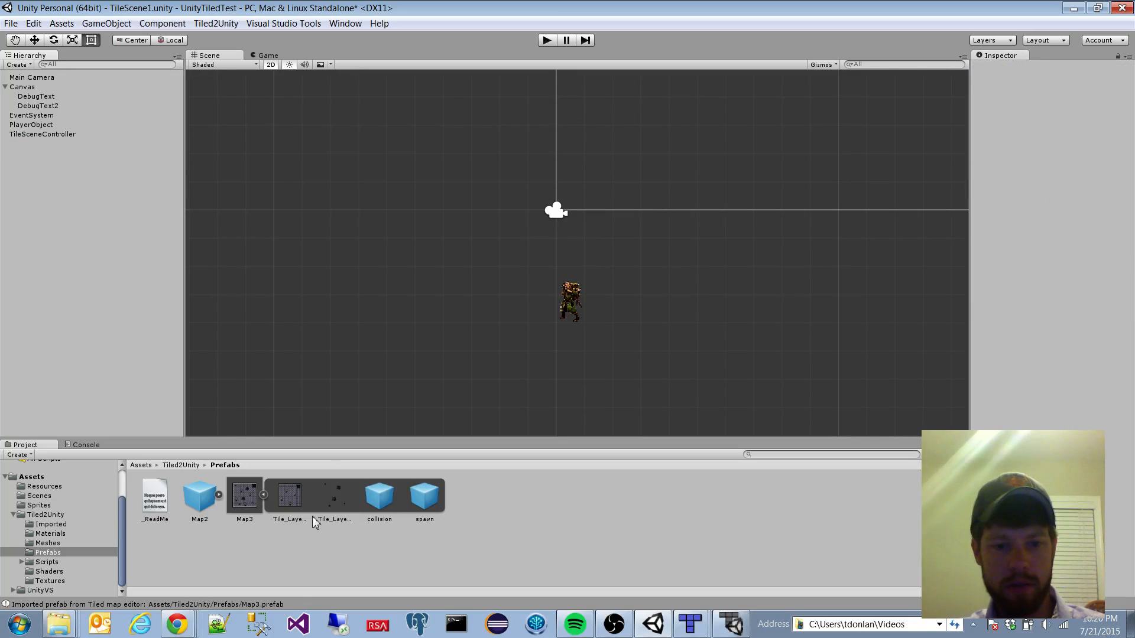
Step: Add the Map3 prefab to the scene hierarchy, then expand it and inspect the map's corner at the origin
drag(238, 504, 104, 249)
click(543, 157)
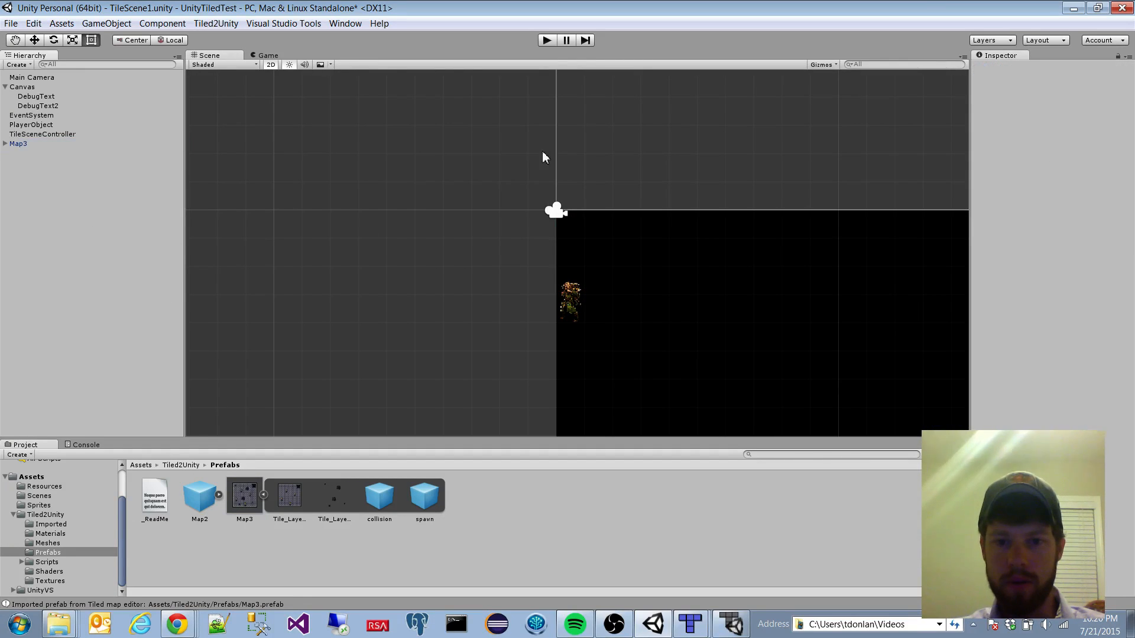
click(27, 145)
click(4, 144)
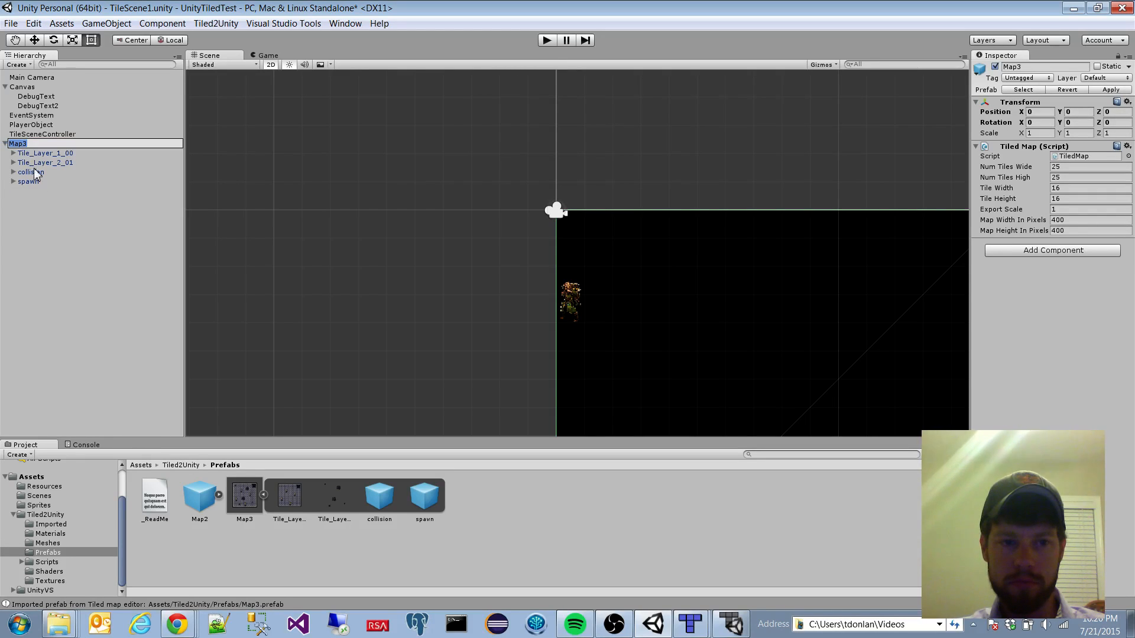
scroll(704, 306, up, 3)
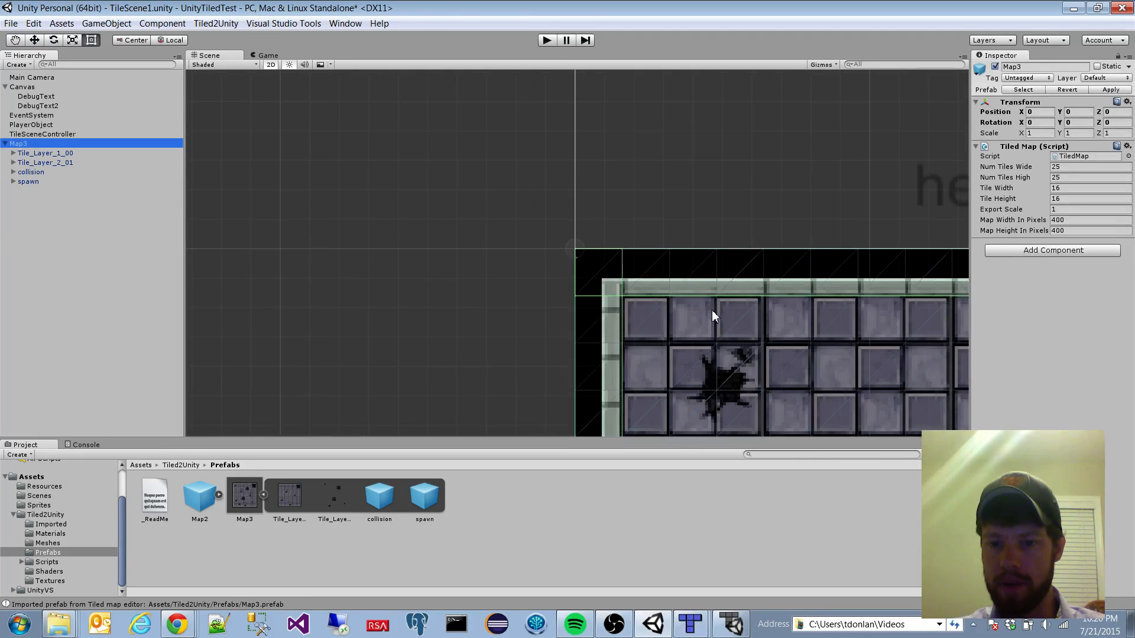
scroll(569, 239, up, 5)
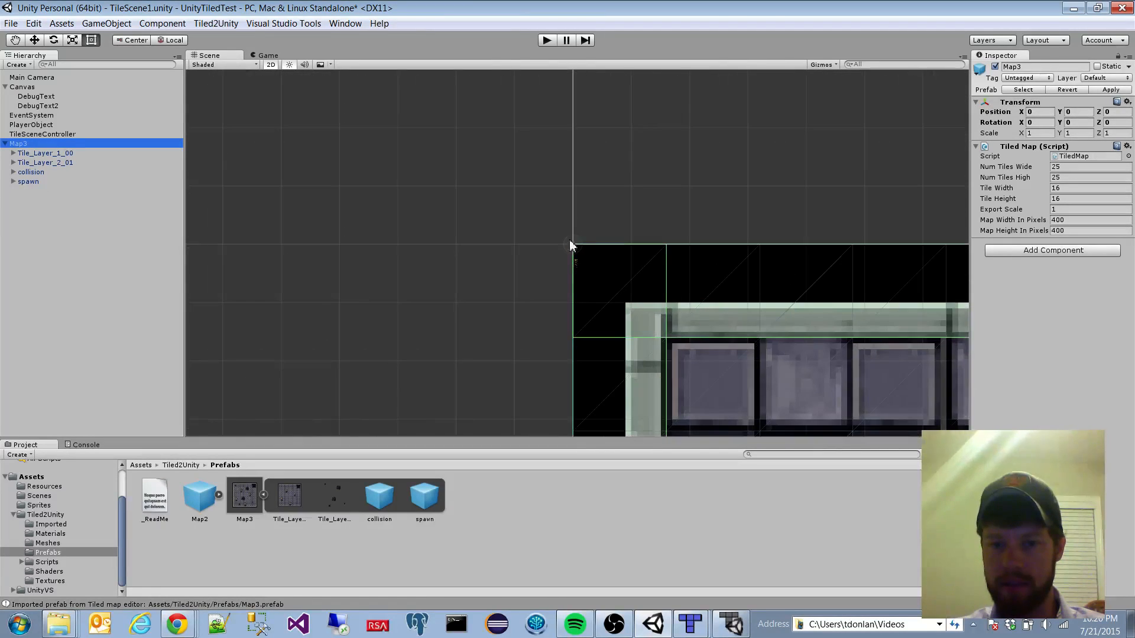
Step: Open the Windows Calculator and compute 1/16, then 1/32, for the map scale
click(1034, 144)
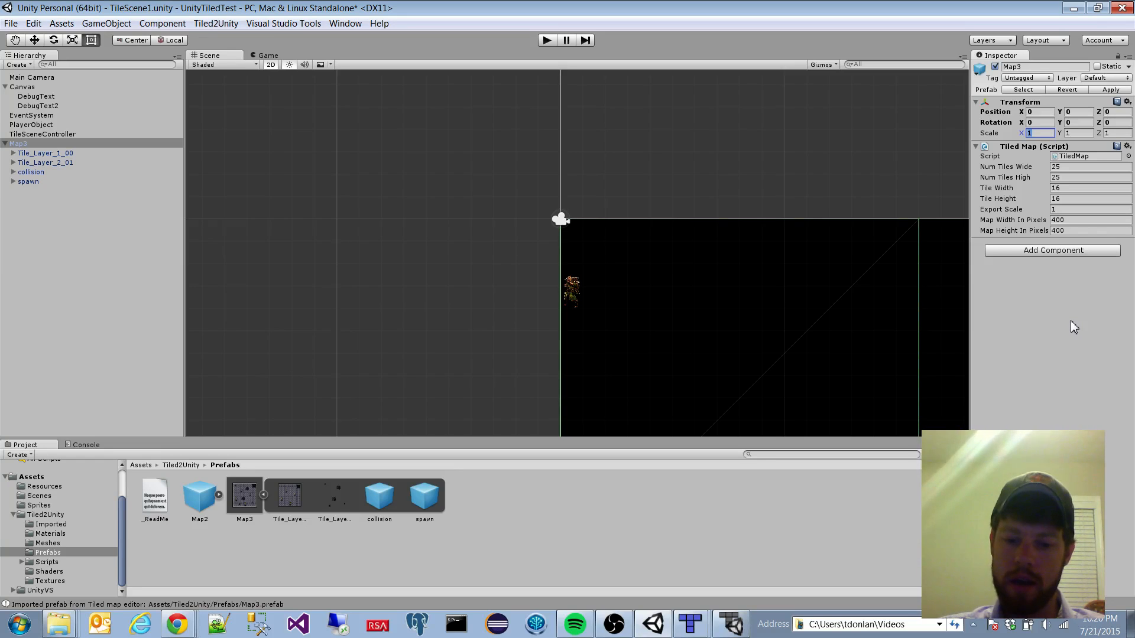
click(20, 624)
text(calc)
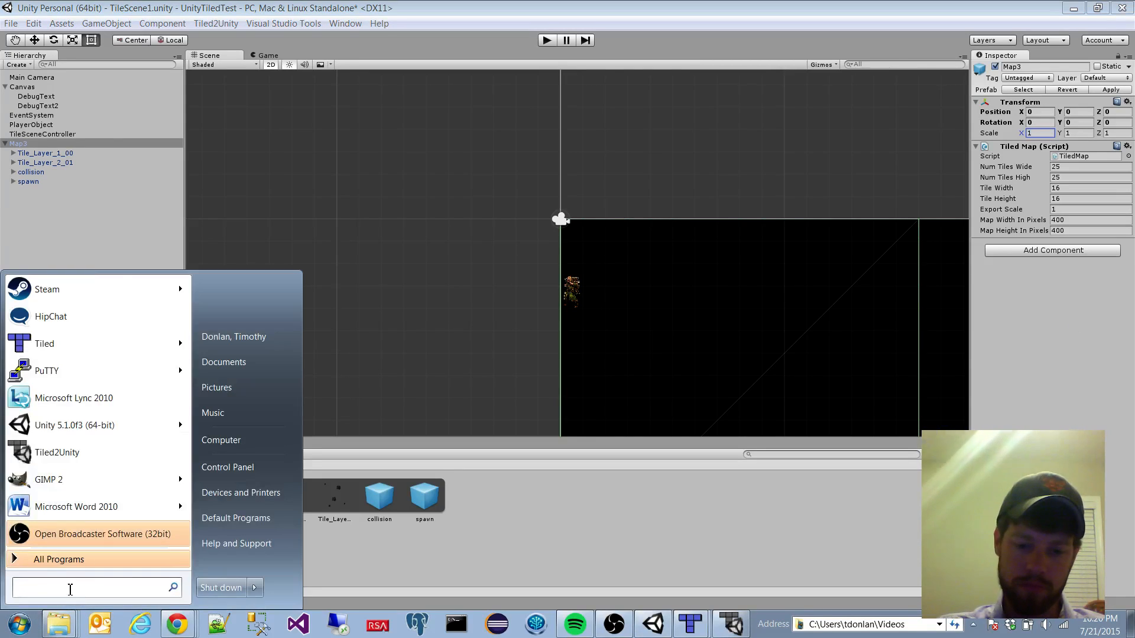
key(Return)
drag(644, 197, 331, 193)
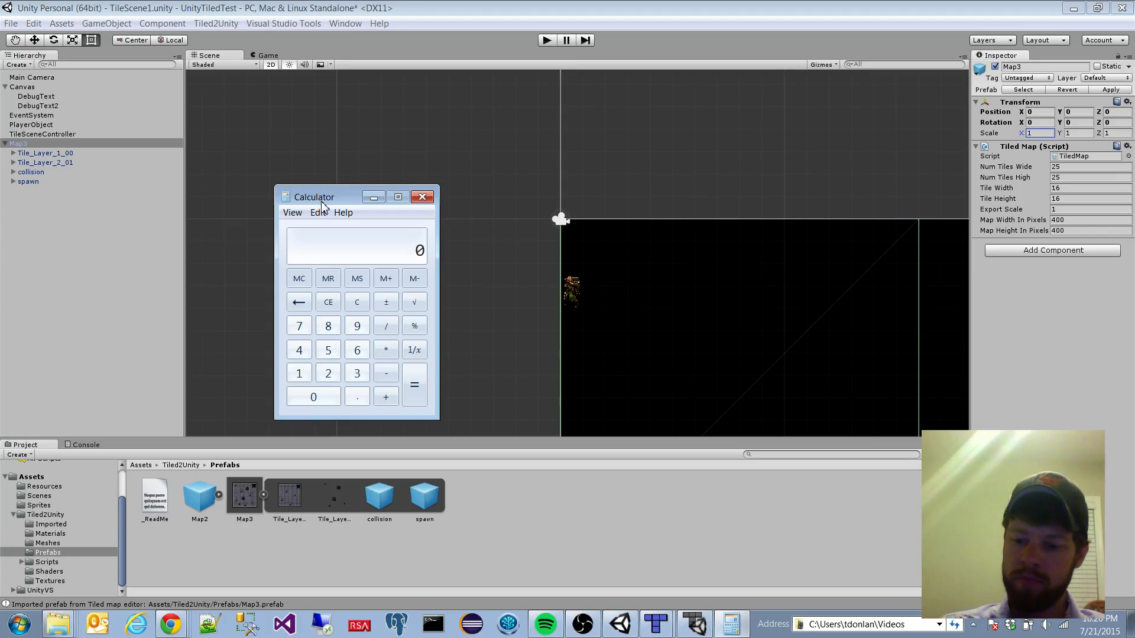
text(16)
key(Return)
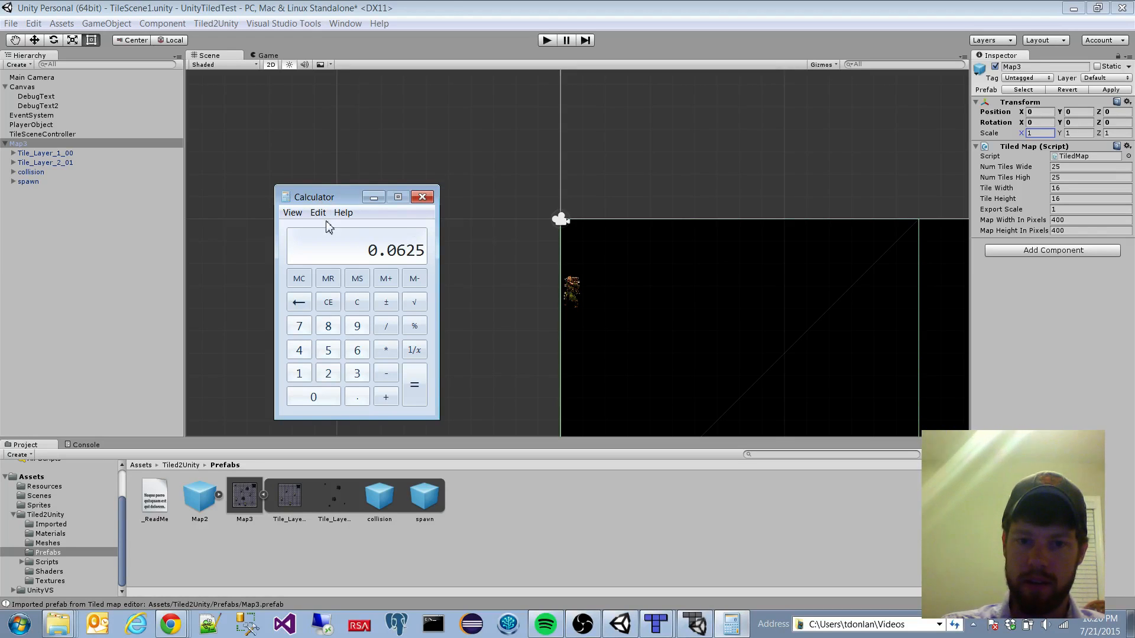
click(357, 302)
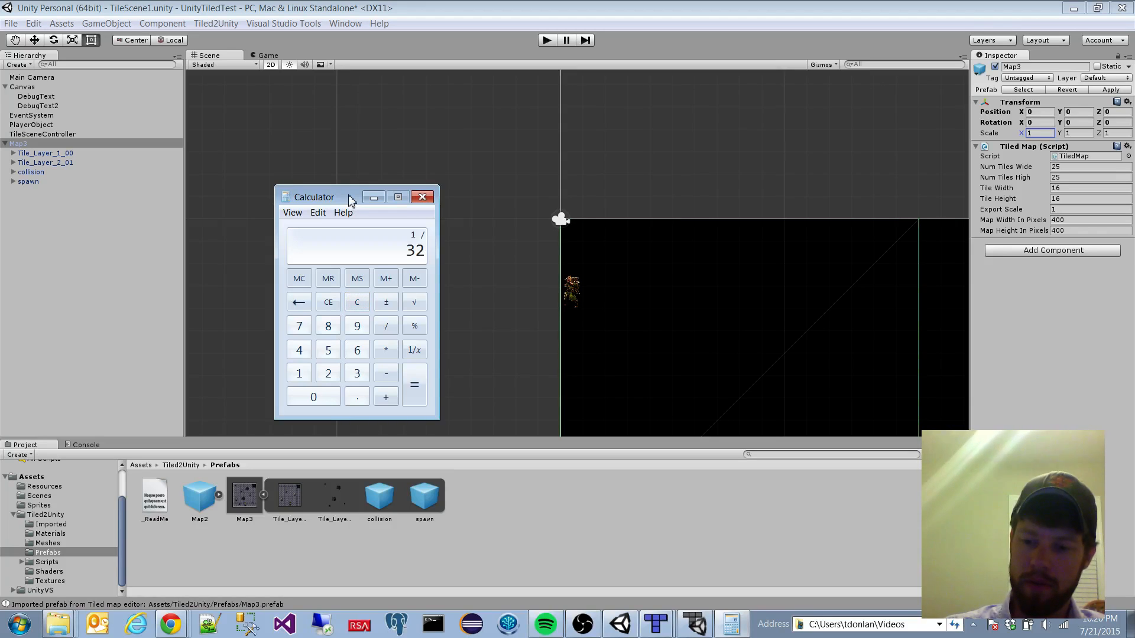
key(Return)
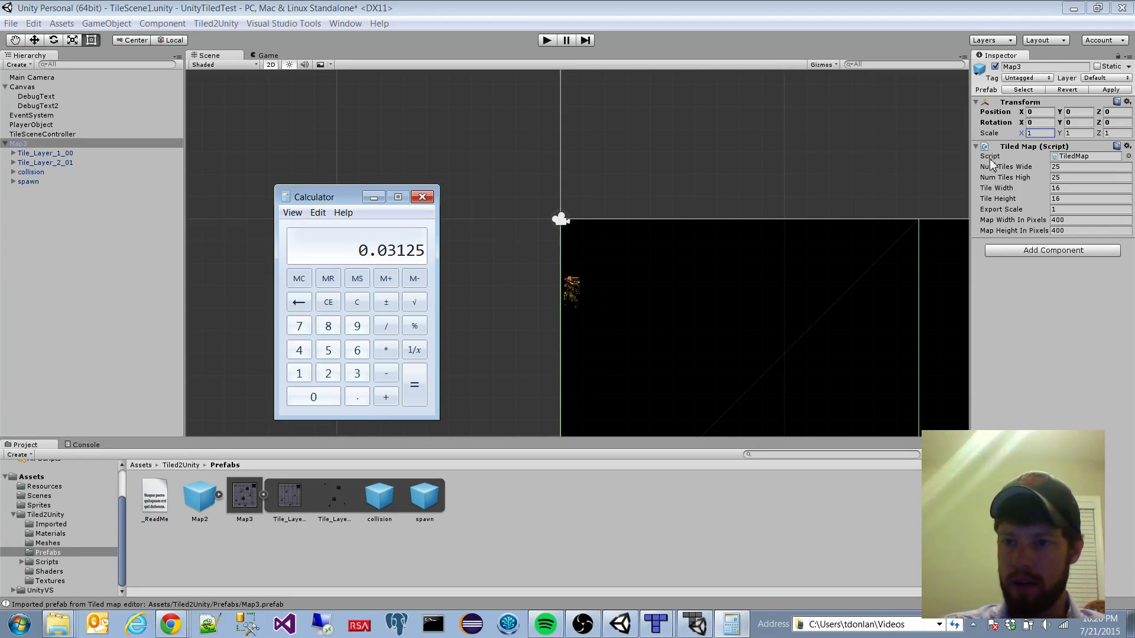
Step: Return to Unity and set Map3's X scale to 0.03125
click(1042, 133)
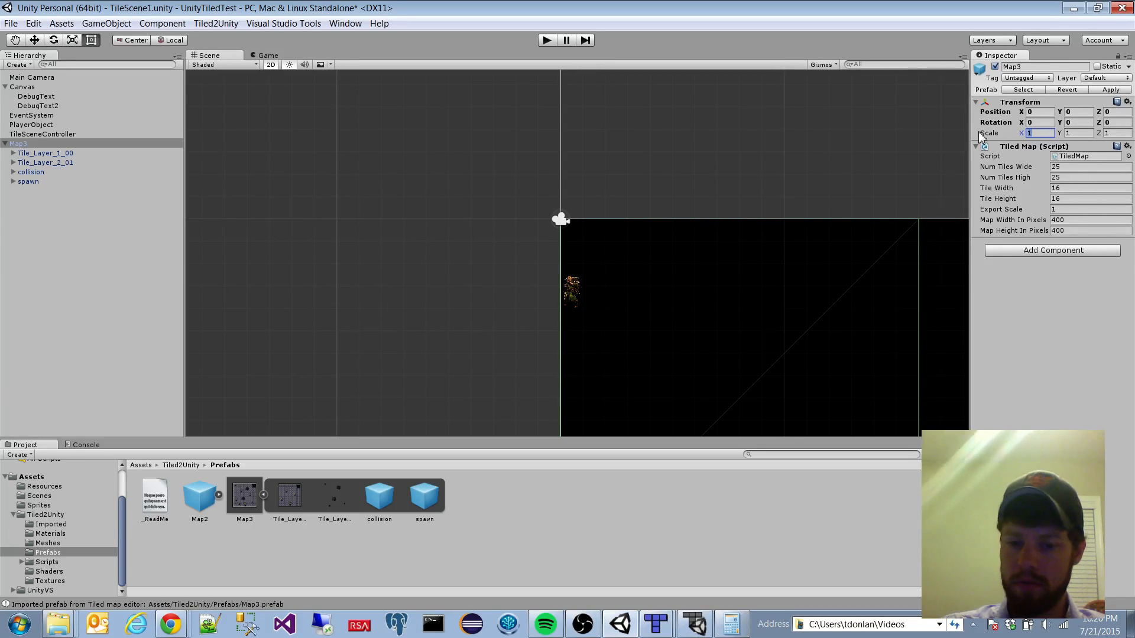
text(0.0)
text(3125)
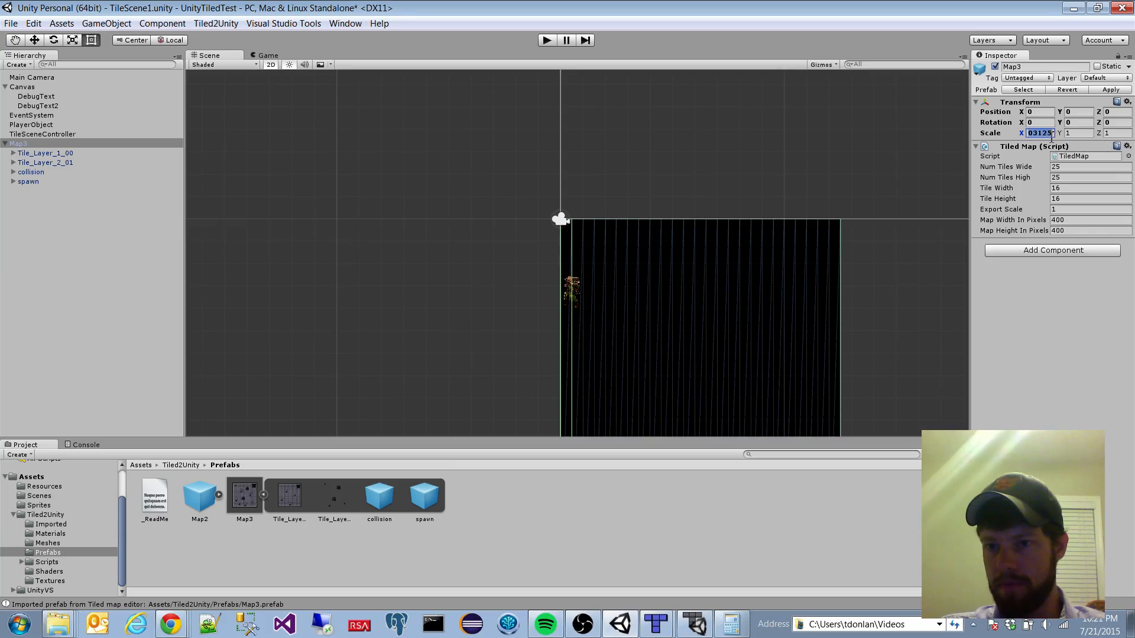
key(Return)
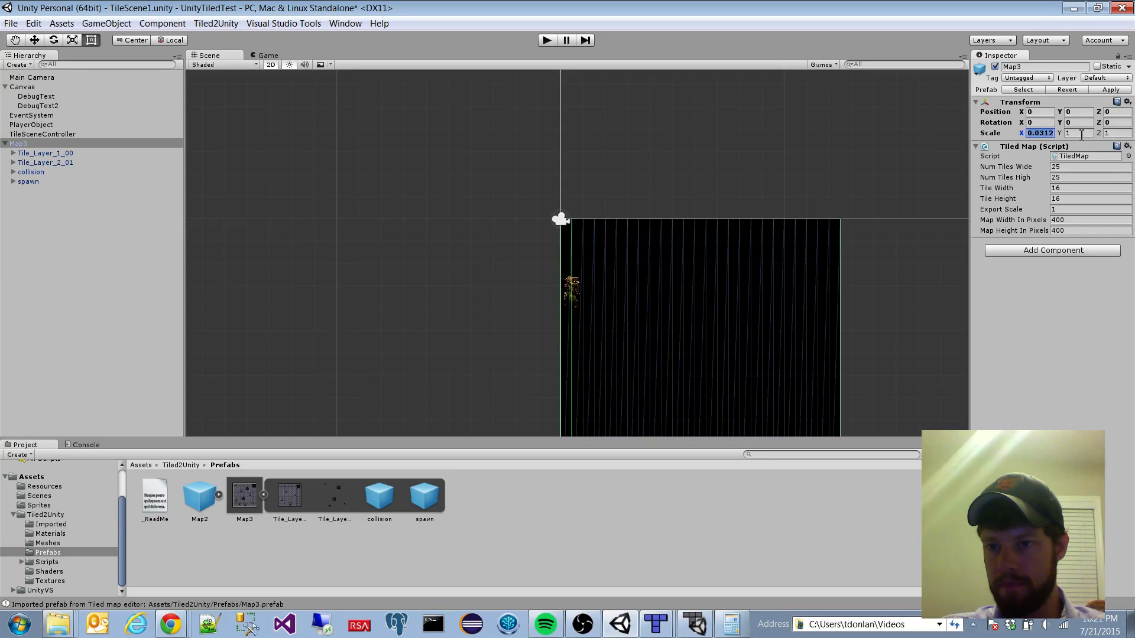
Step: Try to copy Map3's X scale value into its Y and Z scale
click(1040, 134)
key(ctrl+c)
click(1079, 133)
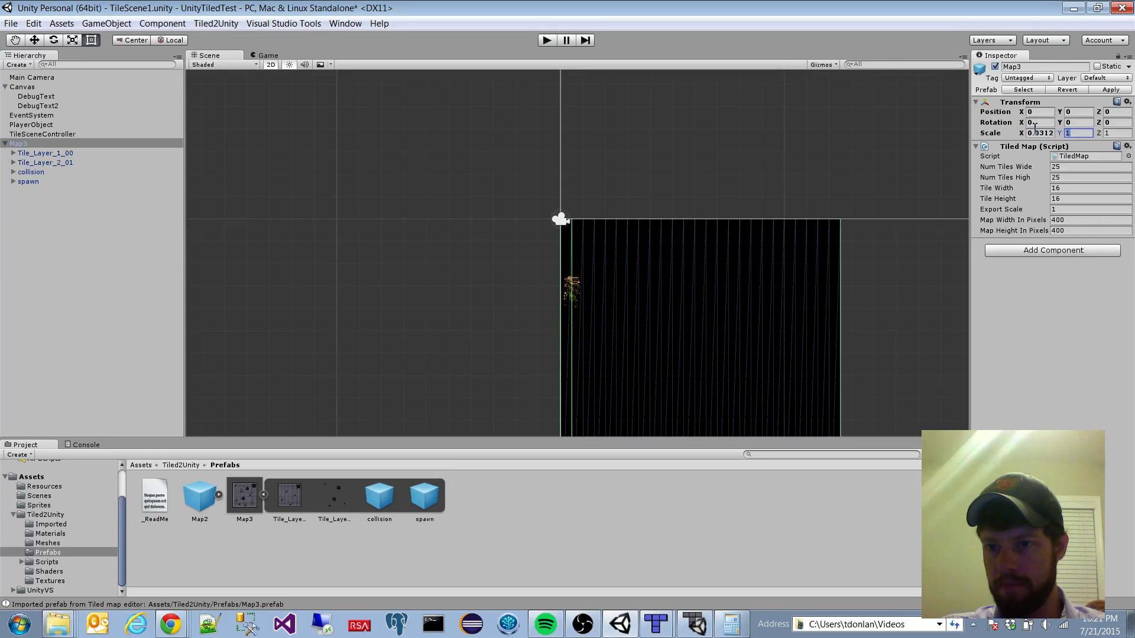
key(ctrl+v)
key(Tab)
key(ctrl+v)
click(492, 281)
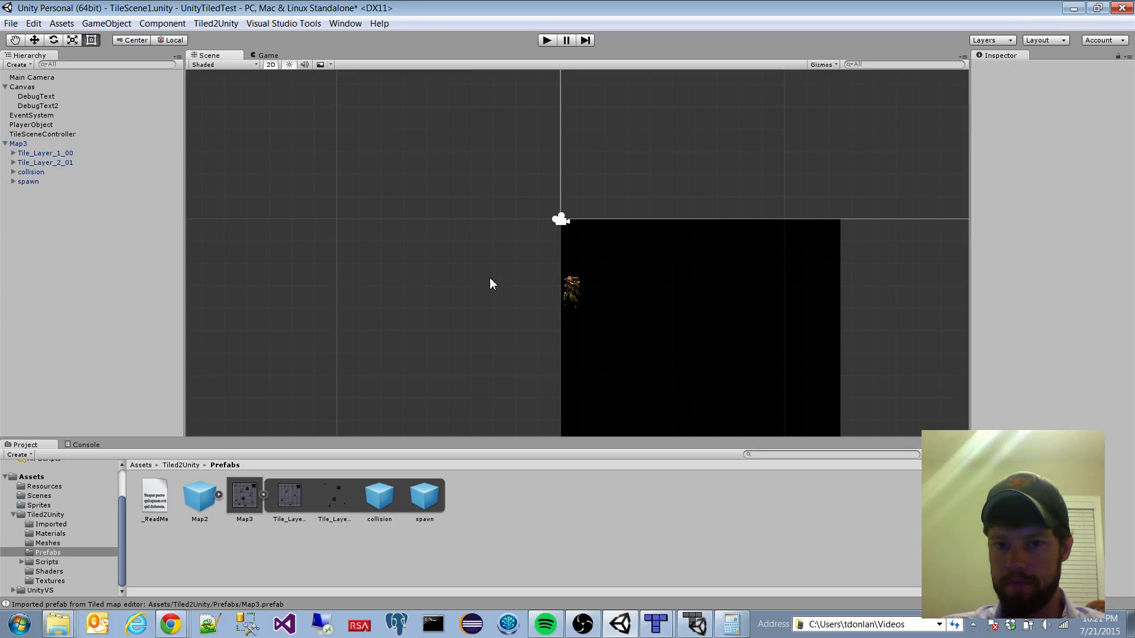
scroll(675, 292, down, 10)
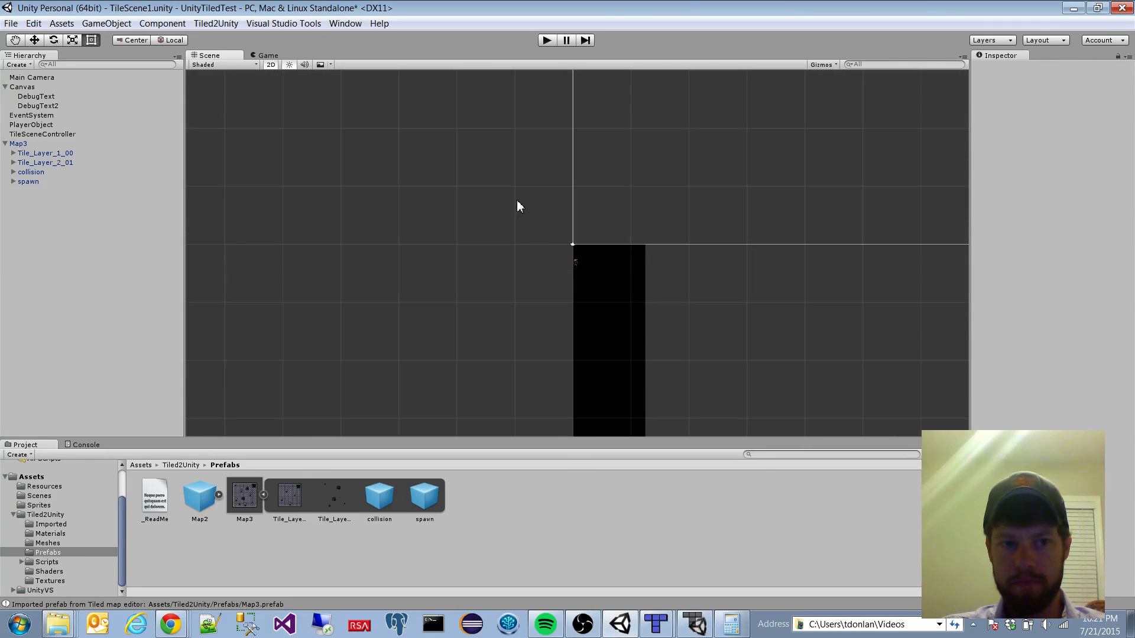
Step: Correct Map3's Y and Z scale to 0.03125
click(18, 143)
click(1055, 133)
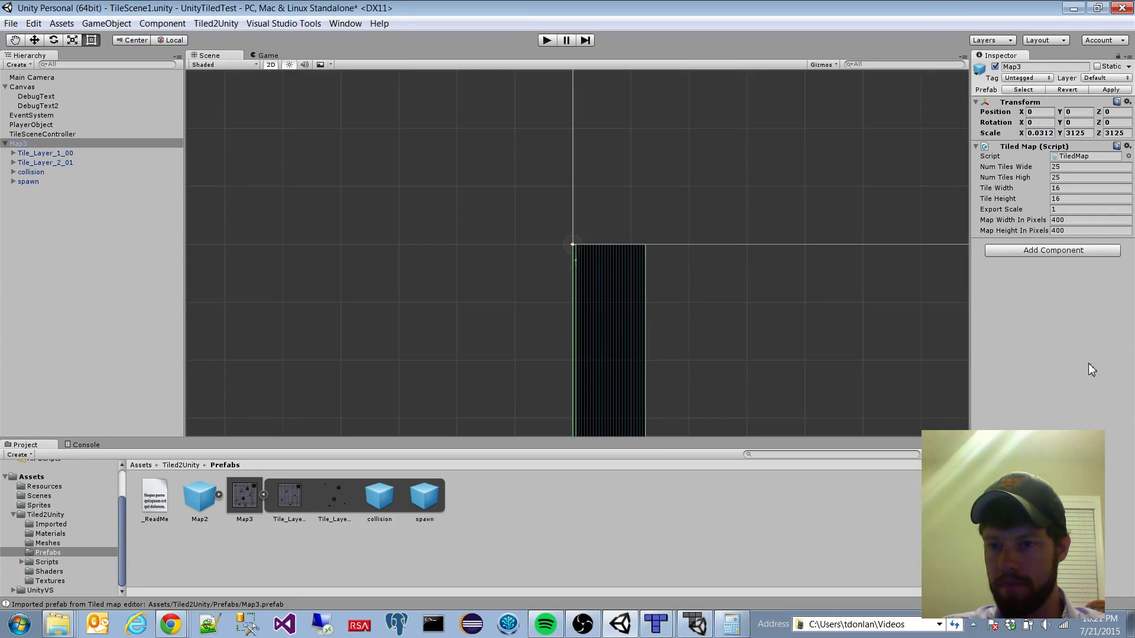
click(1077, 134)
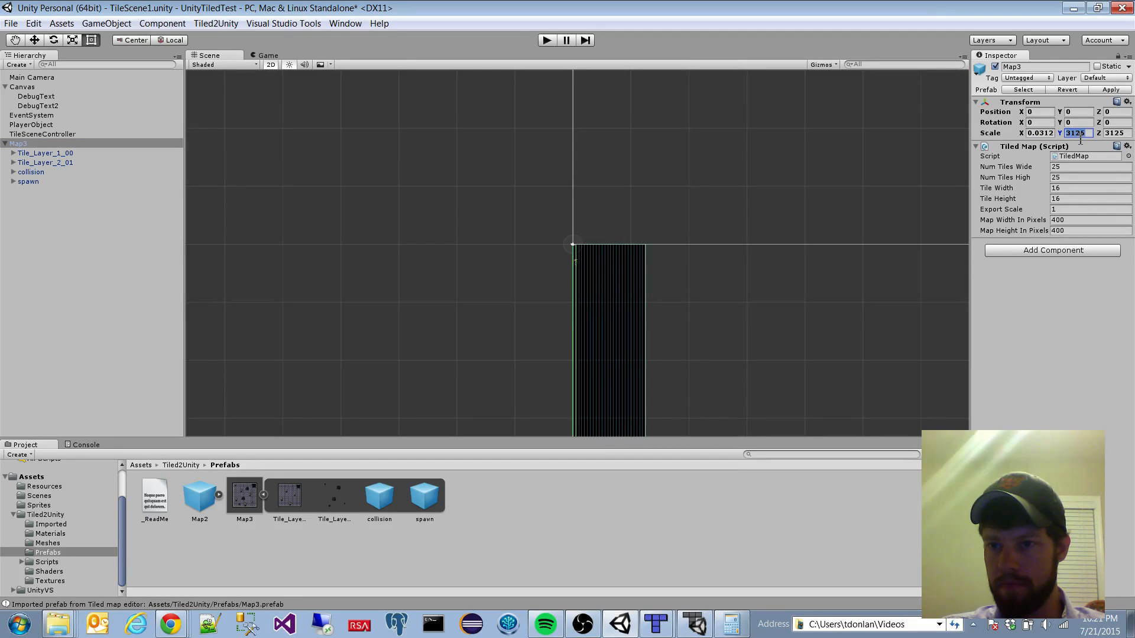
click(1074, 133)
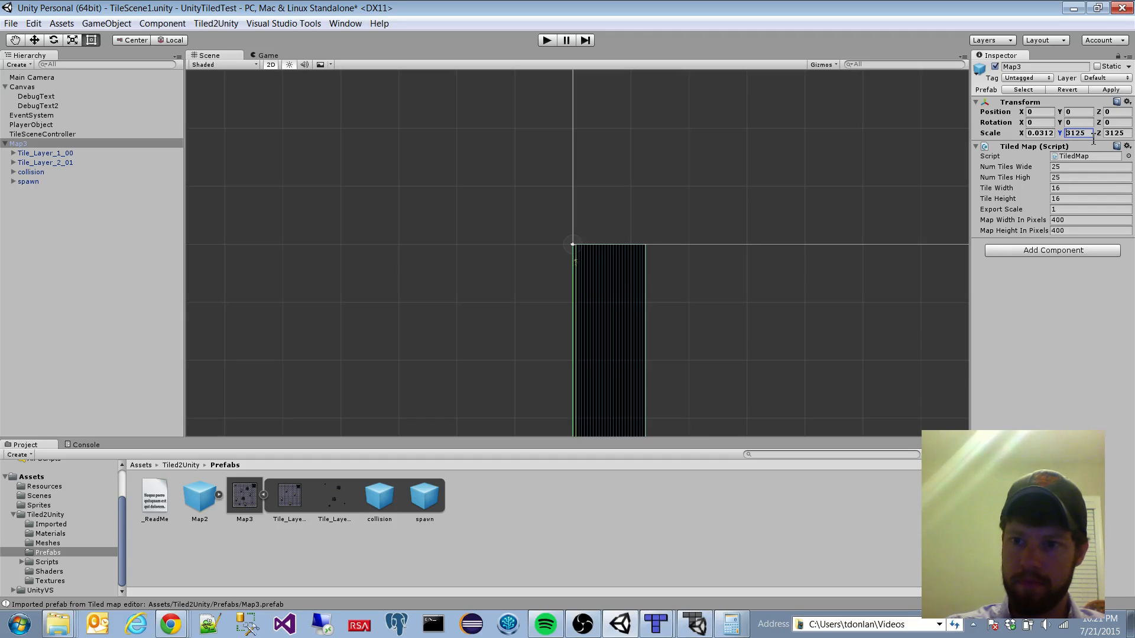
text(0.)
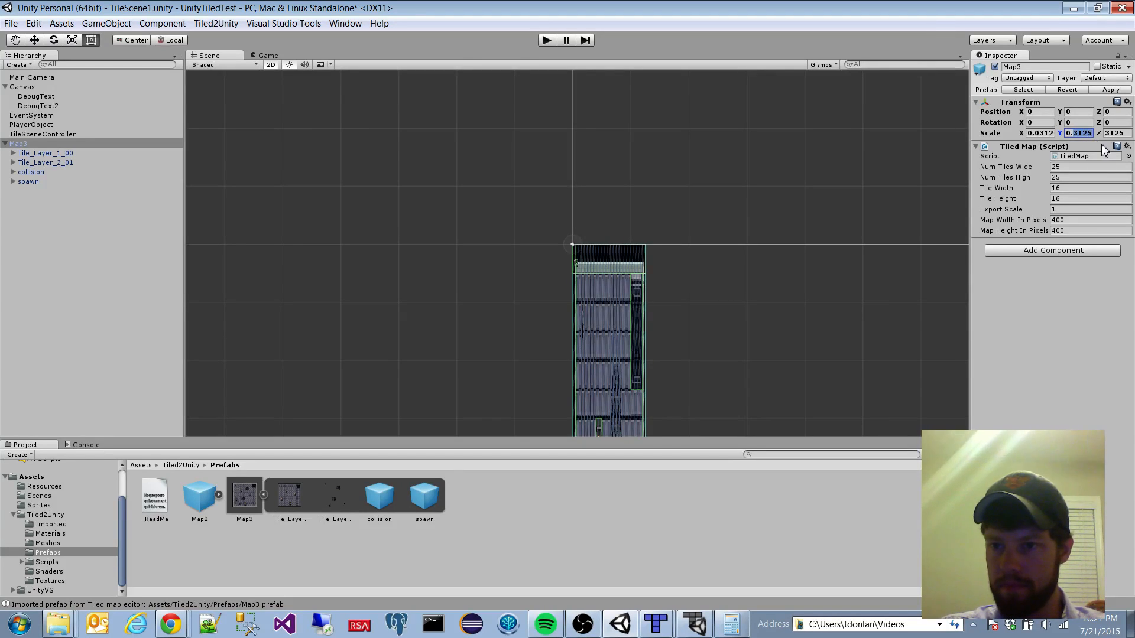
click(1078, 135)
text(0)
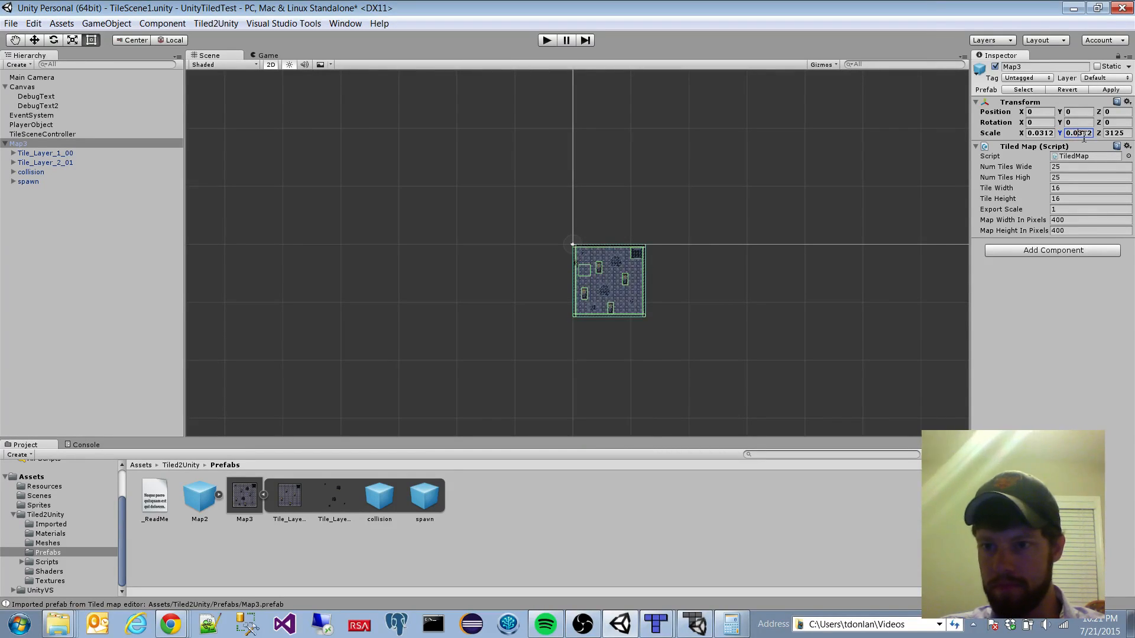
click(1112, 133)
key(ctrl+v)
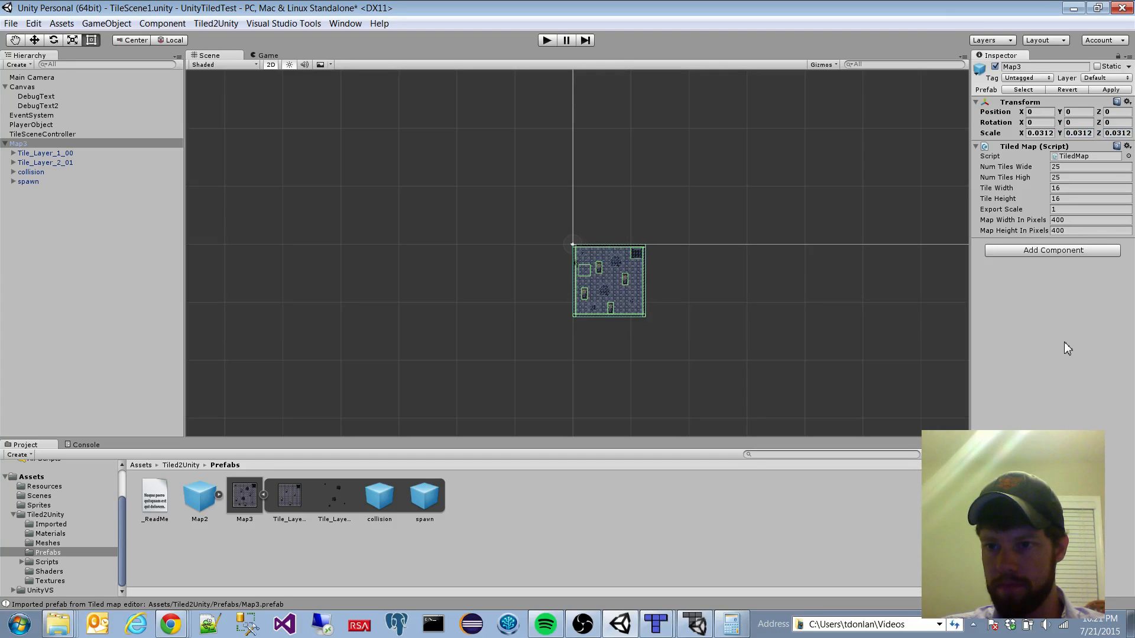
Step: Inspect the rescaled map beside the player, and check the pixels per unit of the backpack1 sprite in the Sprites folder
click(616, 295)
scroll(640, 263, up, 2)
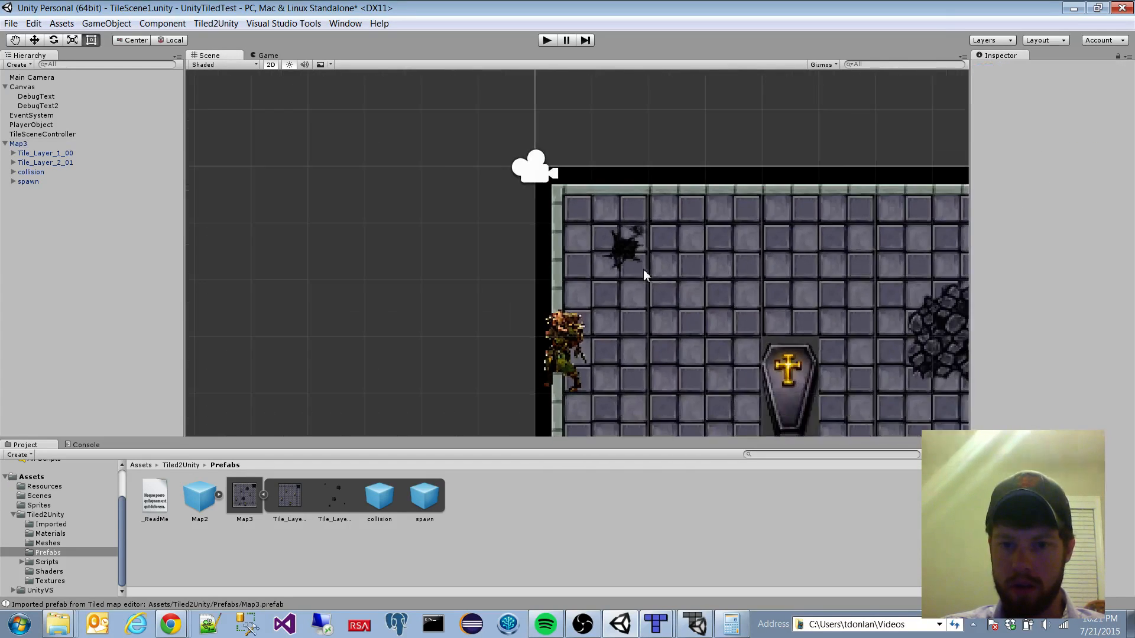
scroll(647, 254, down, 3)
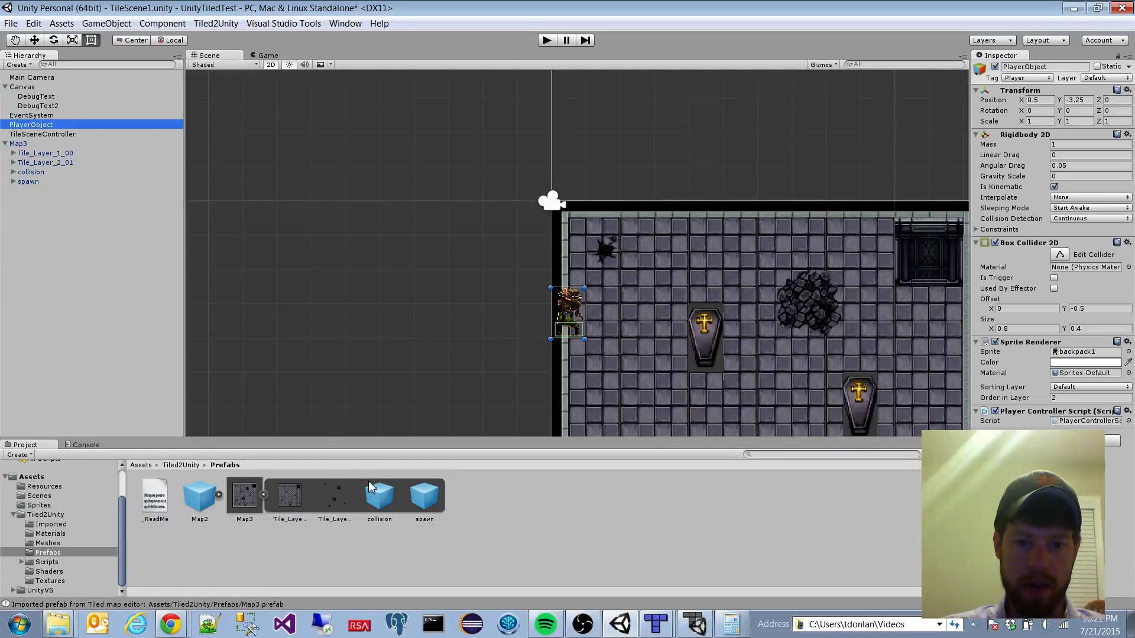
click(45, 485)
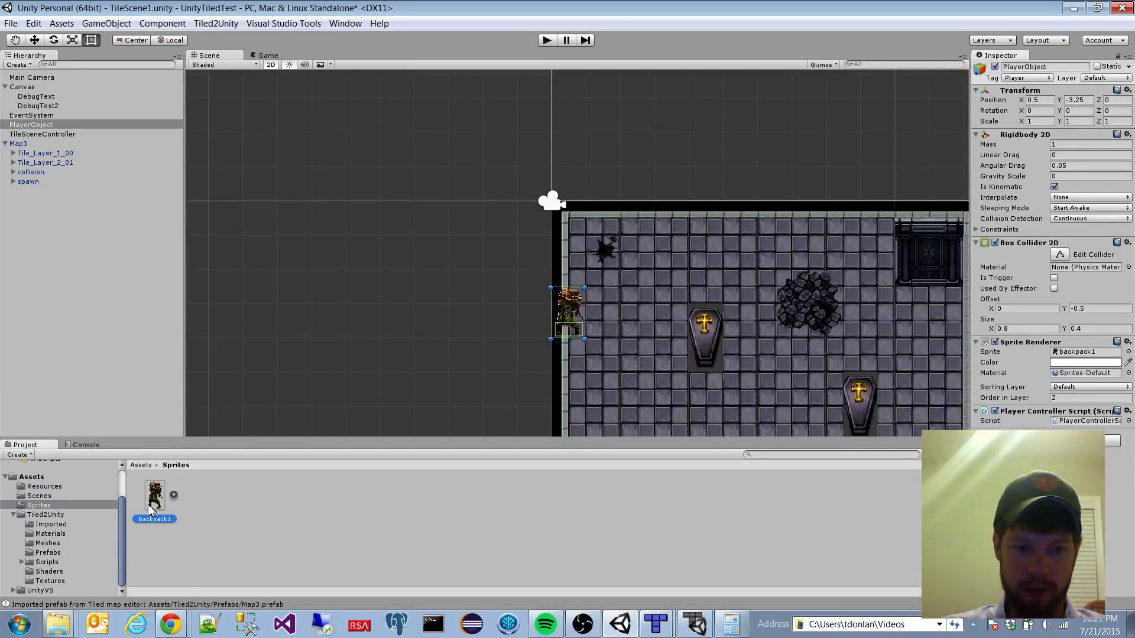
click(151, 509)
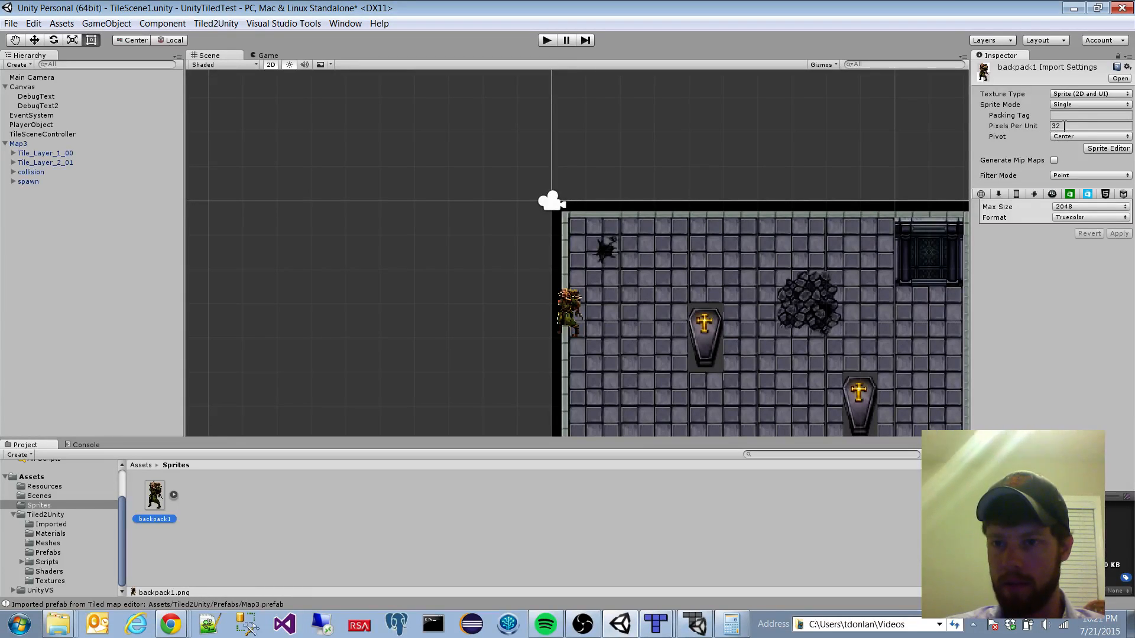
Step: Select PlayerObject, run the scene to test the player on the map, and stop it
click(25, 124)
click(548, 40)
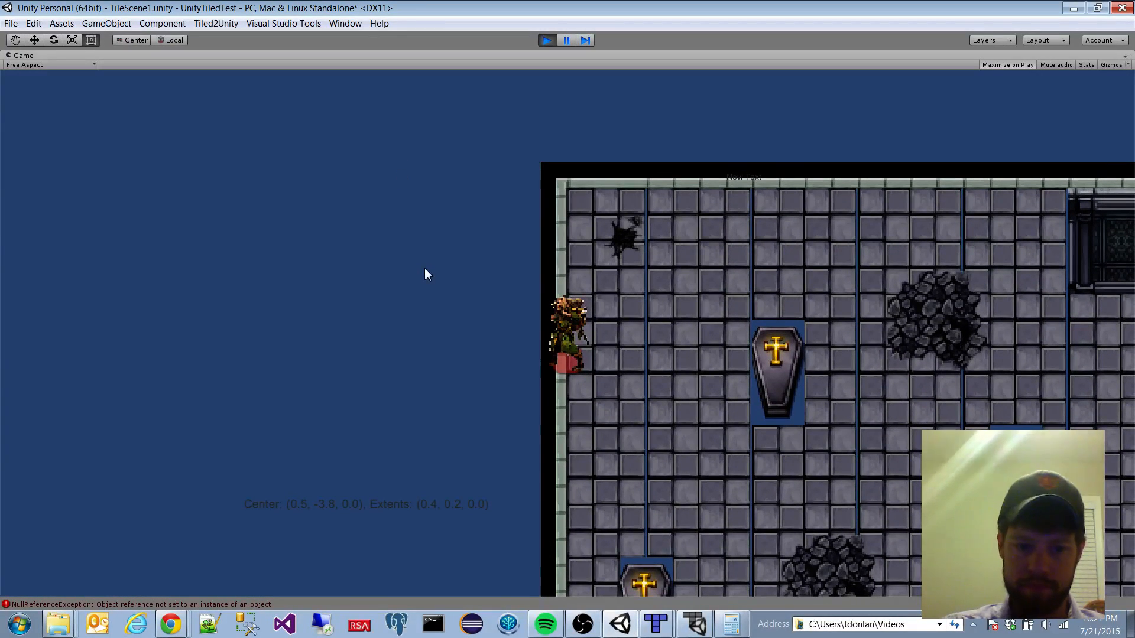
click(548, 40)
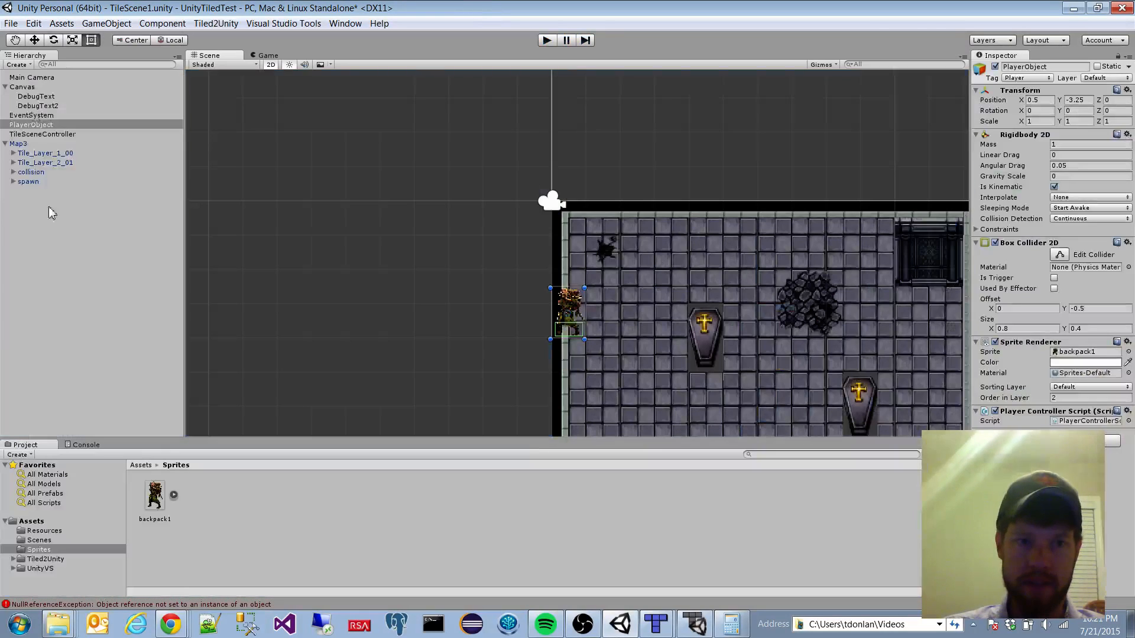
Step: Assign the tileMap tag to the Map3 object
click(24, 144)
click(1027, 78)
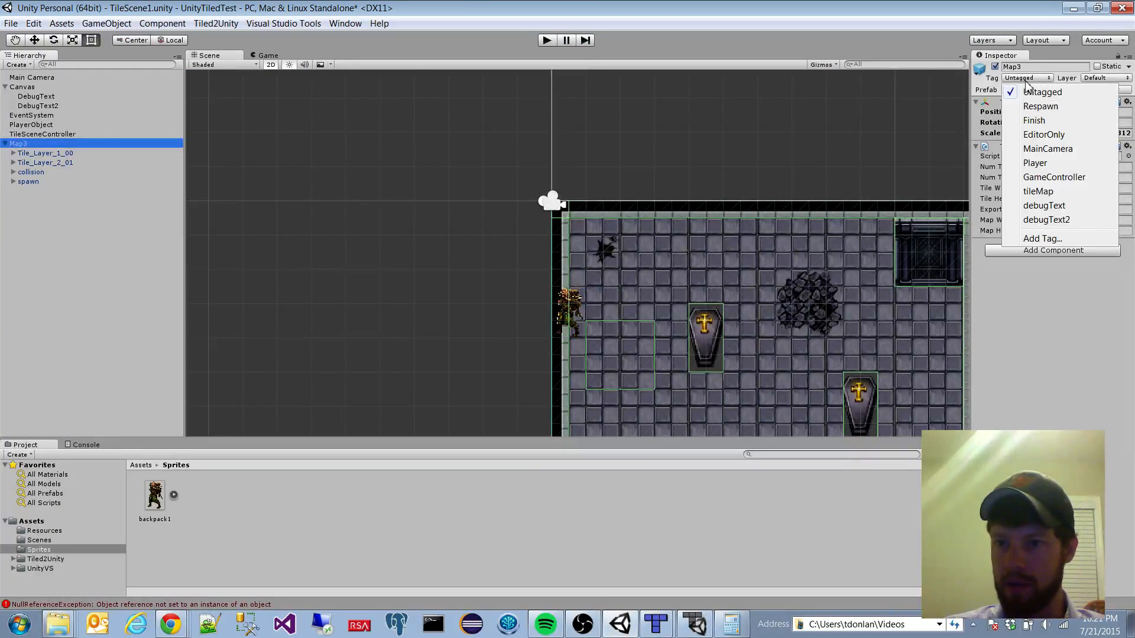
click(1039, 191)
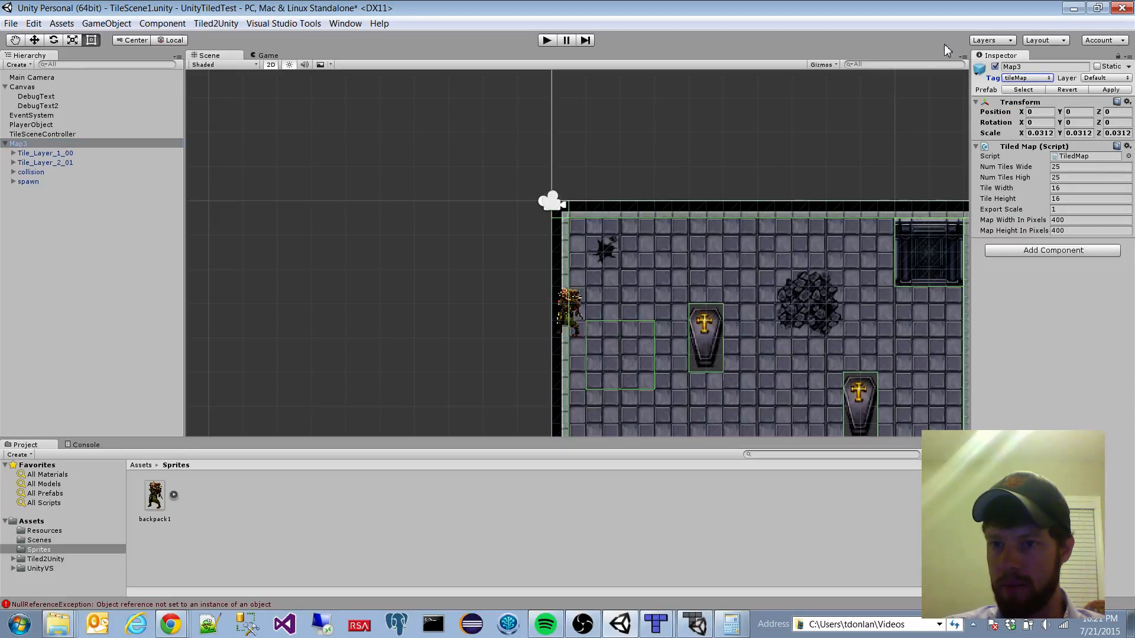
Step: Run the scene and walk the player around the map between the coffins to test movement and collisions
click(547, 41)
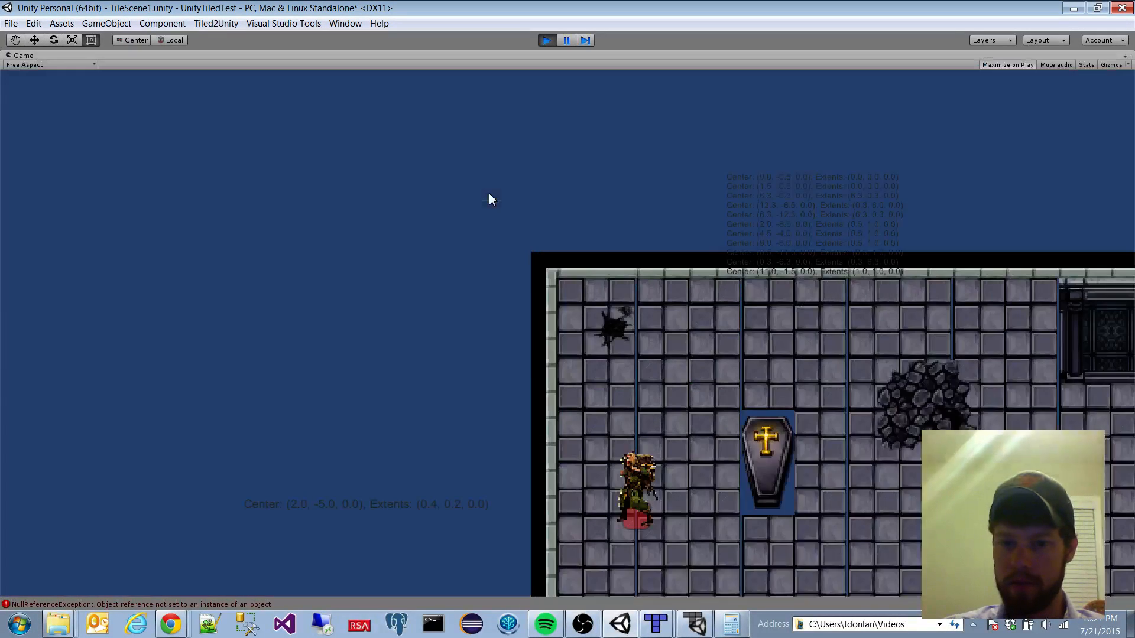
key(Down)
key(Right)
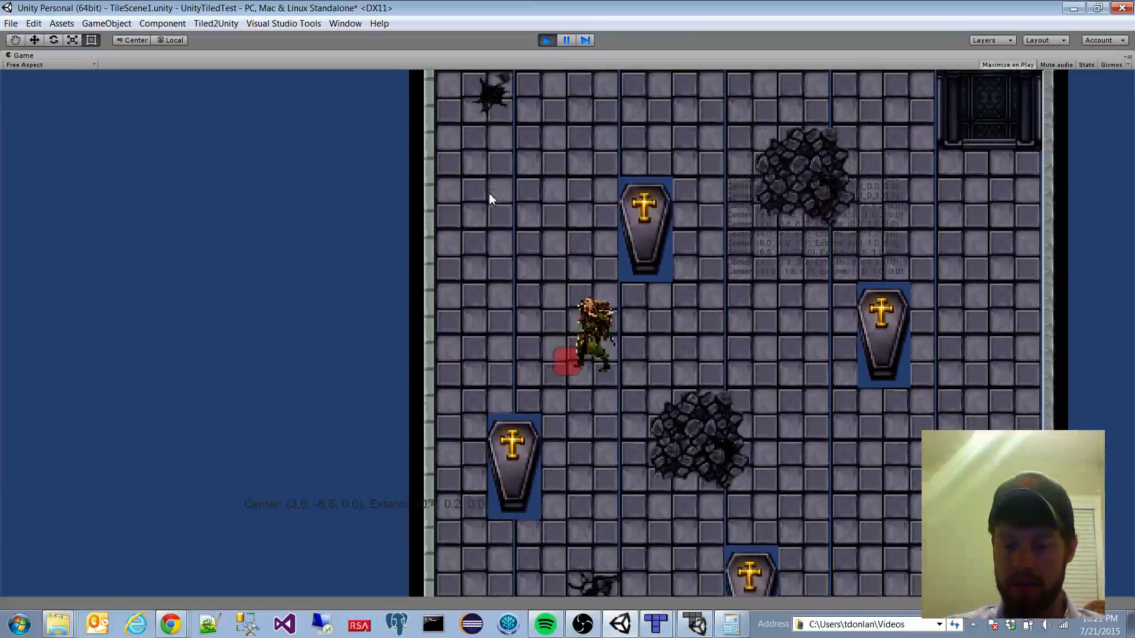
key(Down)
key(Left)
key(Up)
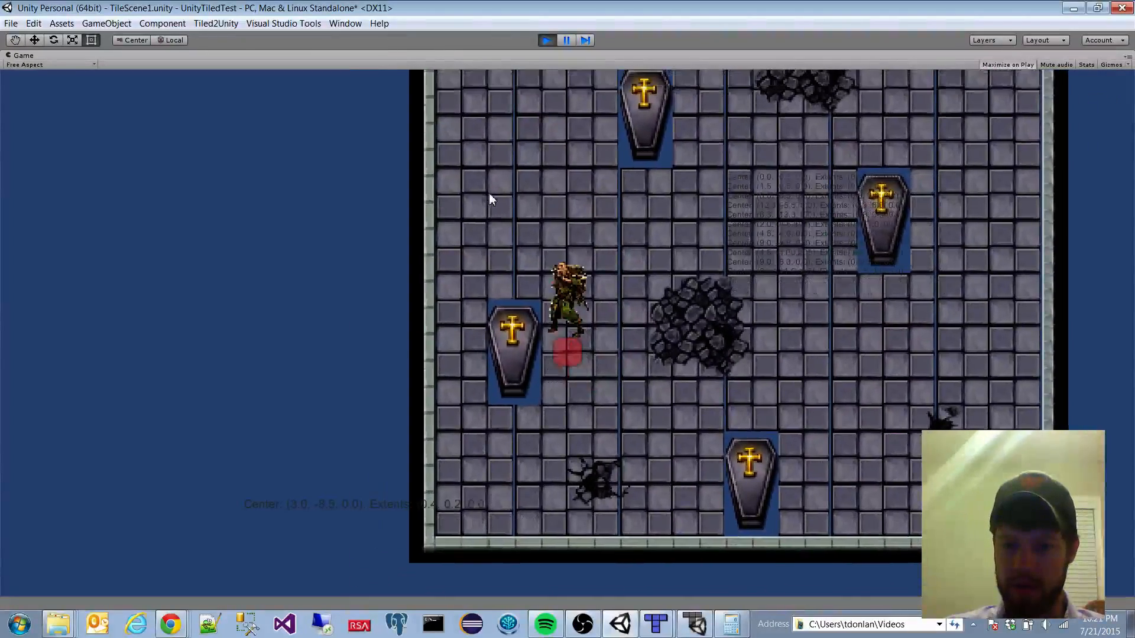
Step: Walk the player against the lower-left coffin and around it toward the map's lower-left corner to test its collision
key(Left)
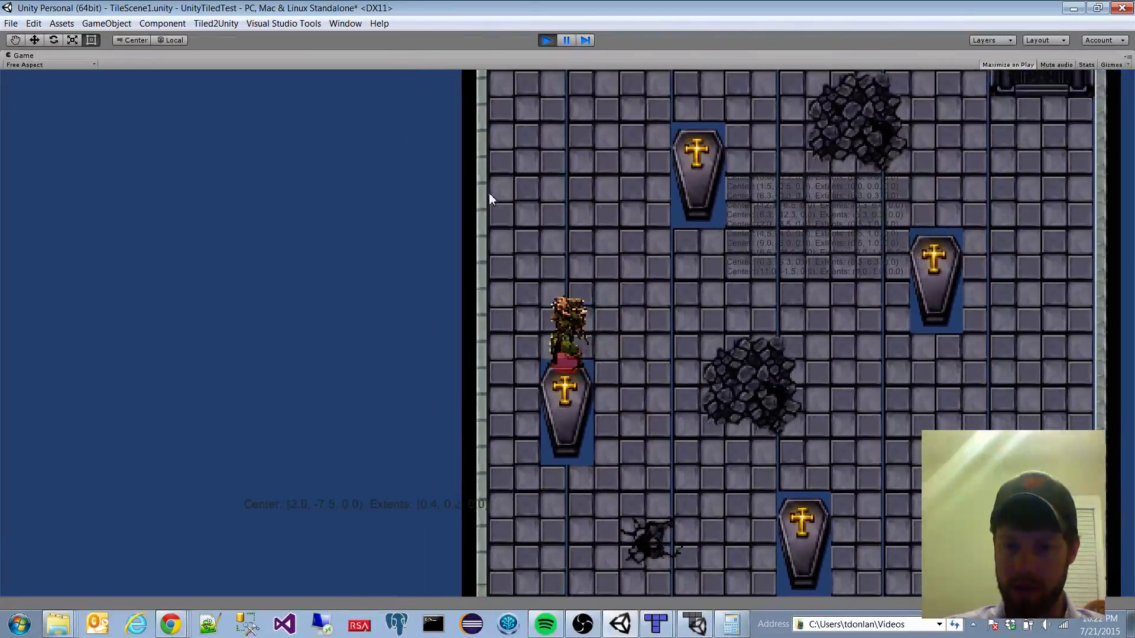
key(Left)
key(Down)
key(Down)
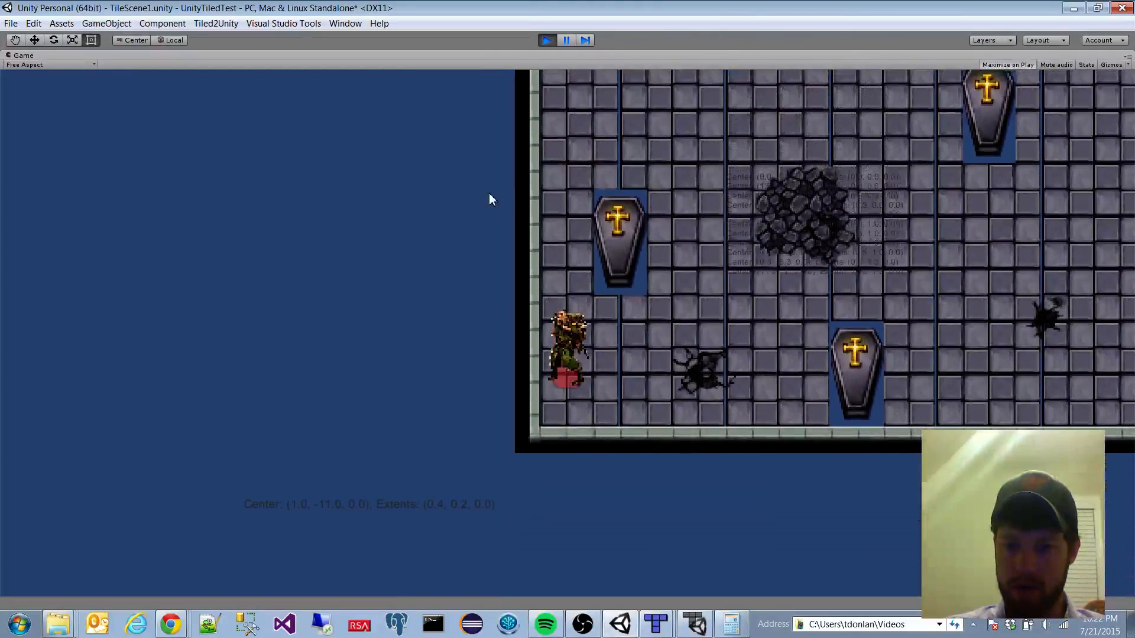
Step: Walk the player across the map's lower floor, up over the central rubble, and along the top wall to the door
key(Right)
key(Up)
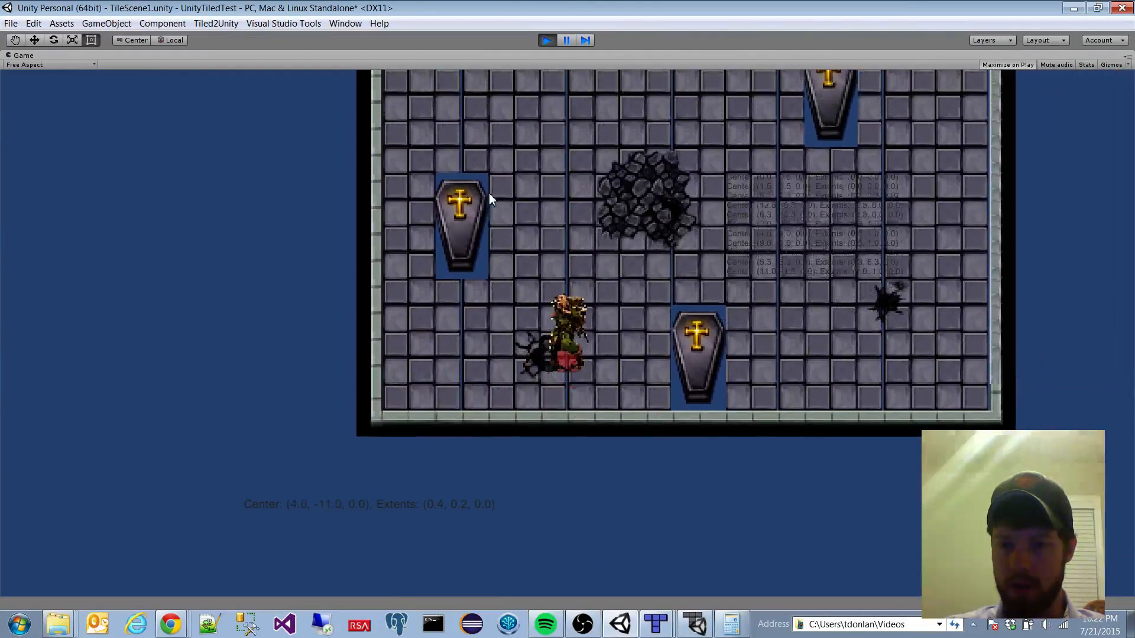
key(Right)
key(Up)
key(Up)
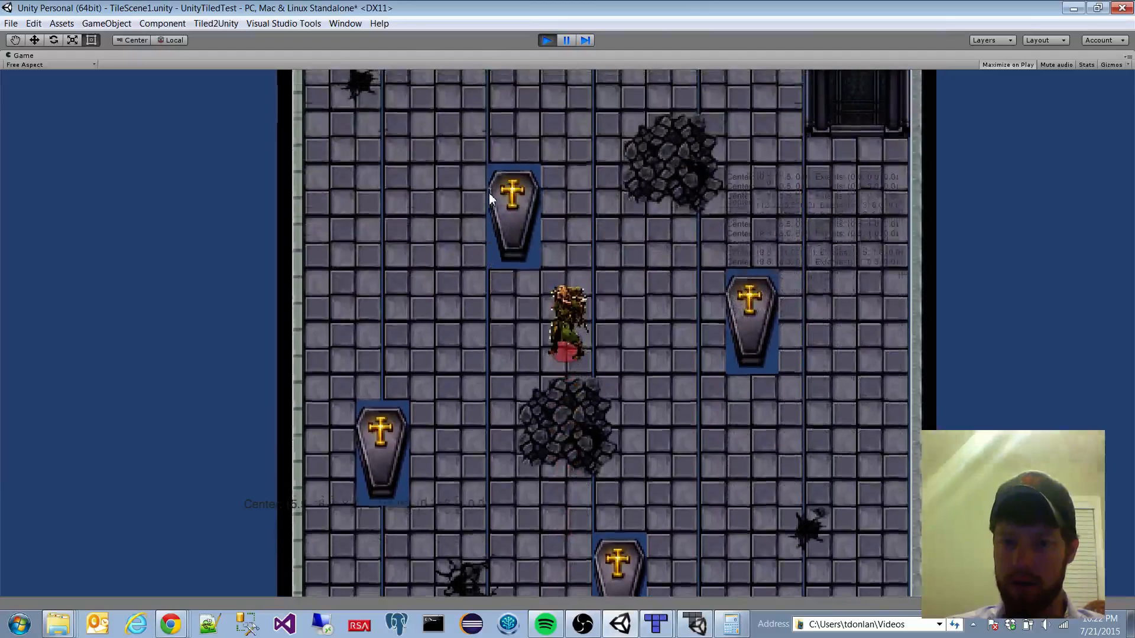
key(Up)
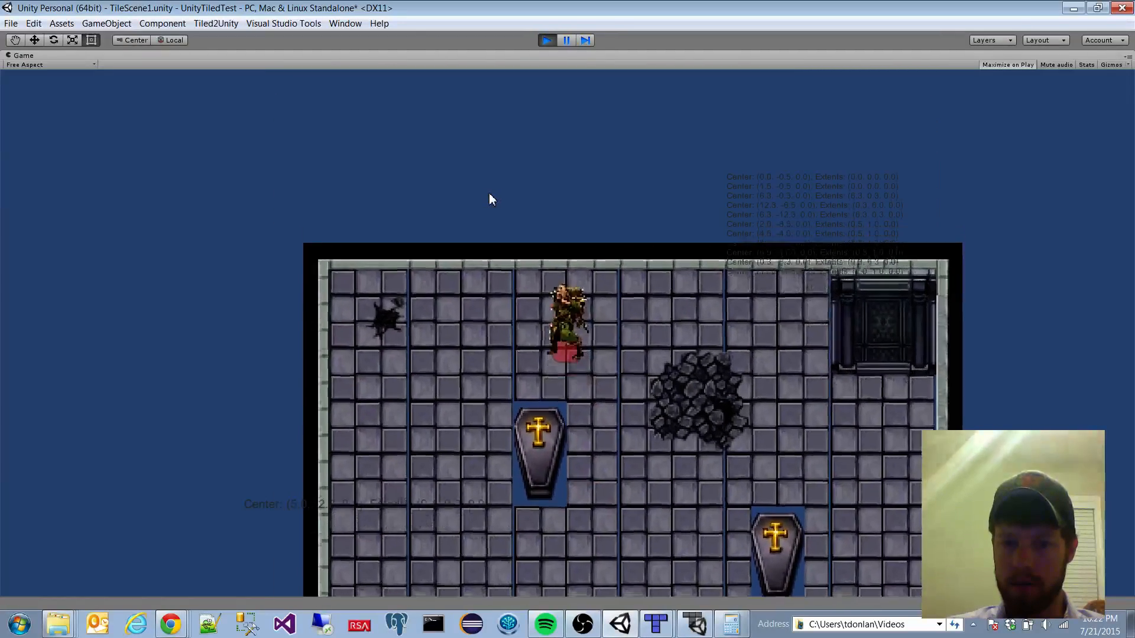
key(Right)
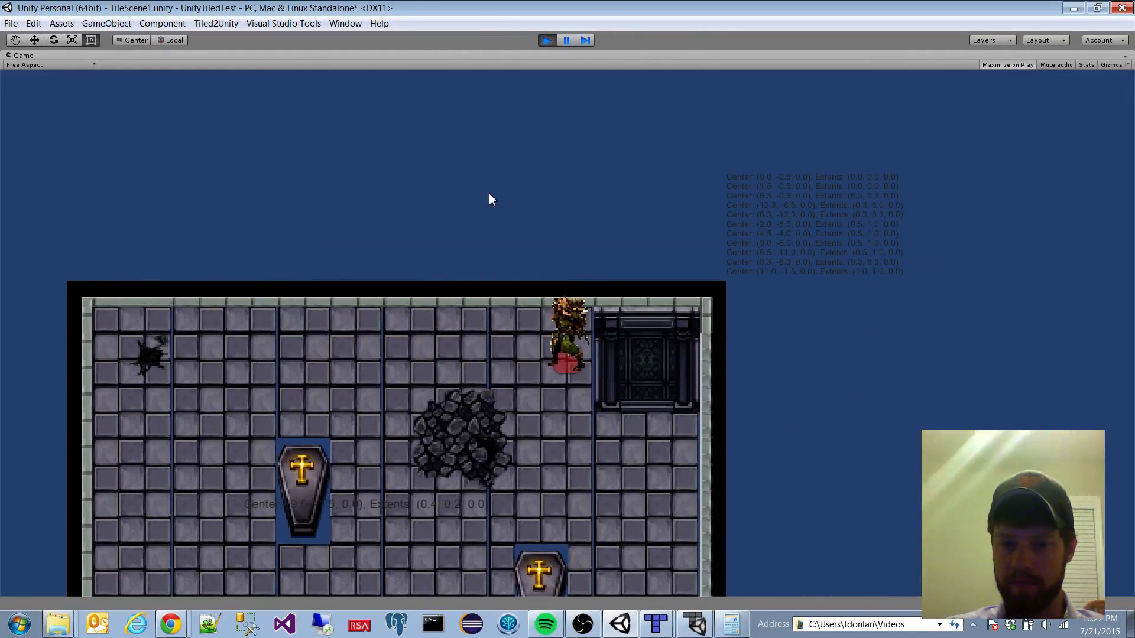
Step: Walk the player from the door over the upper rubble, down past the right-hand coffin, and onto the central rubble
key(Down)
key(Left)
key(Up)
key(Right)
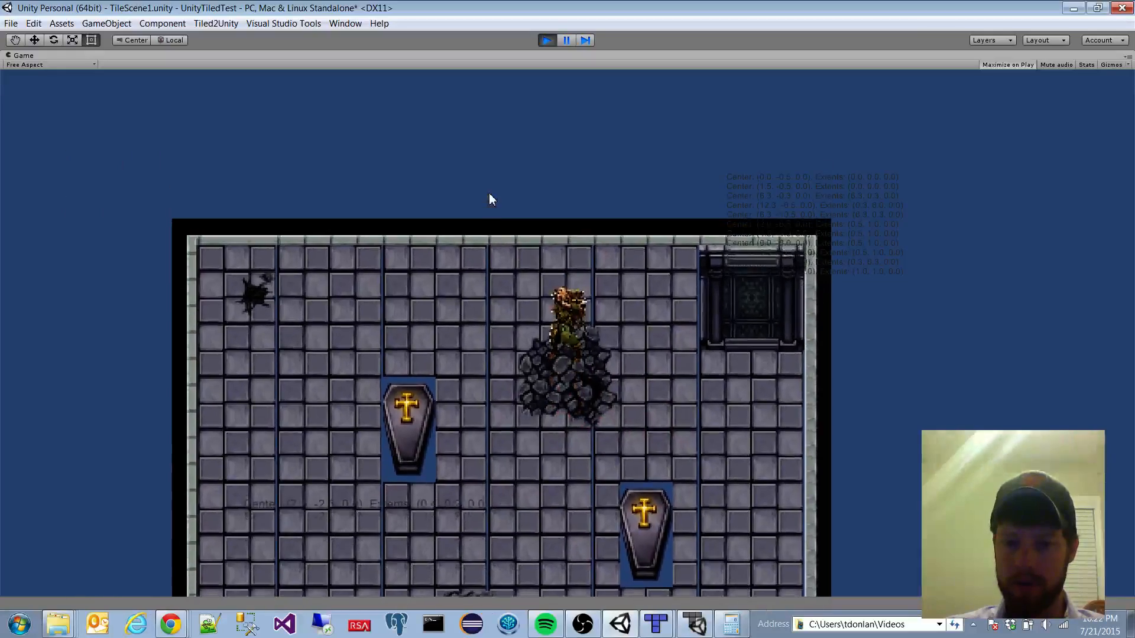
key(Down)
key(Down)
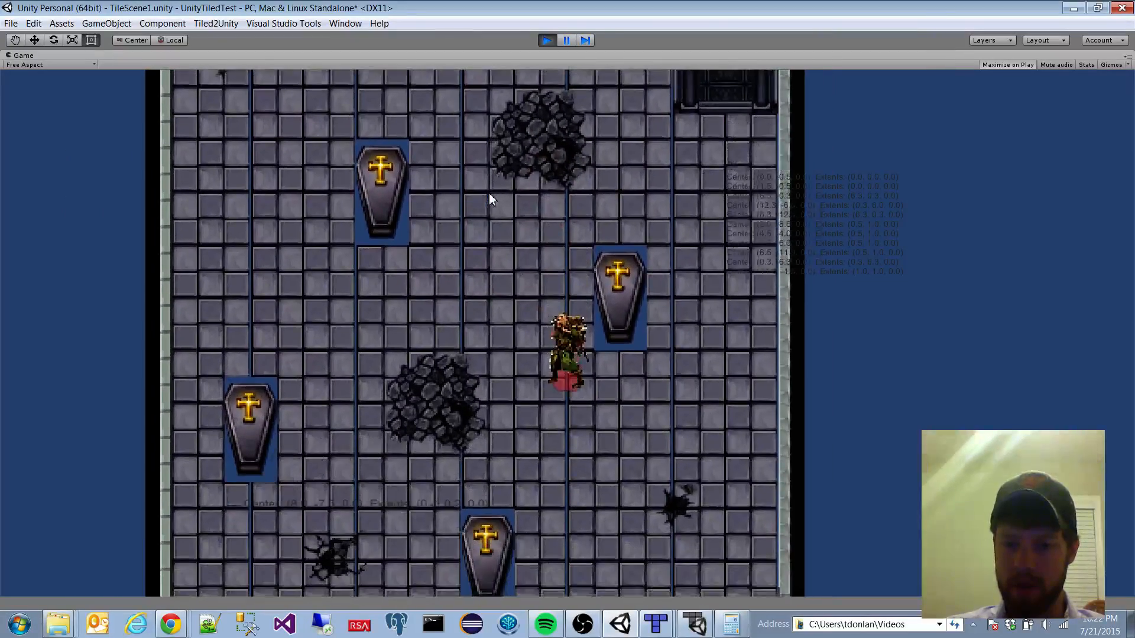
key(Left)
key(Right)
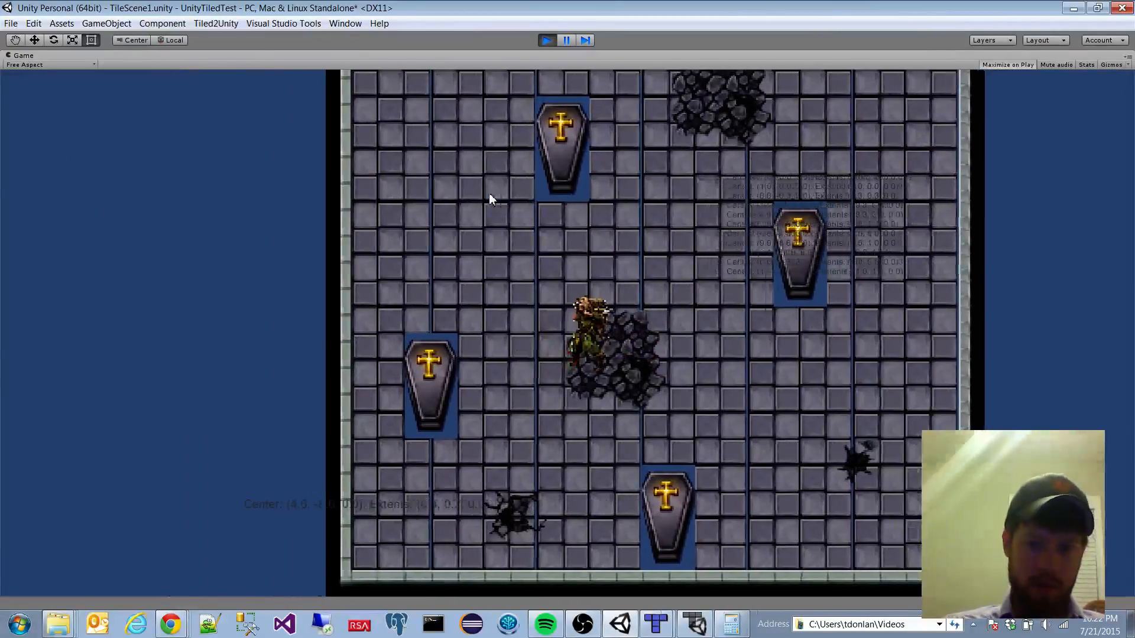
Step: Walk the player up between the upper coffin and rubble and around the coffin, then stop the scene and clear the selection
key(Up)
key(Up)
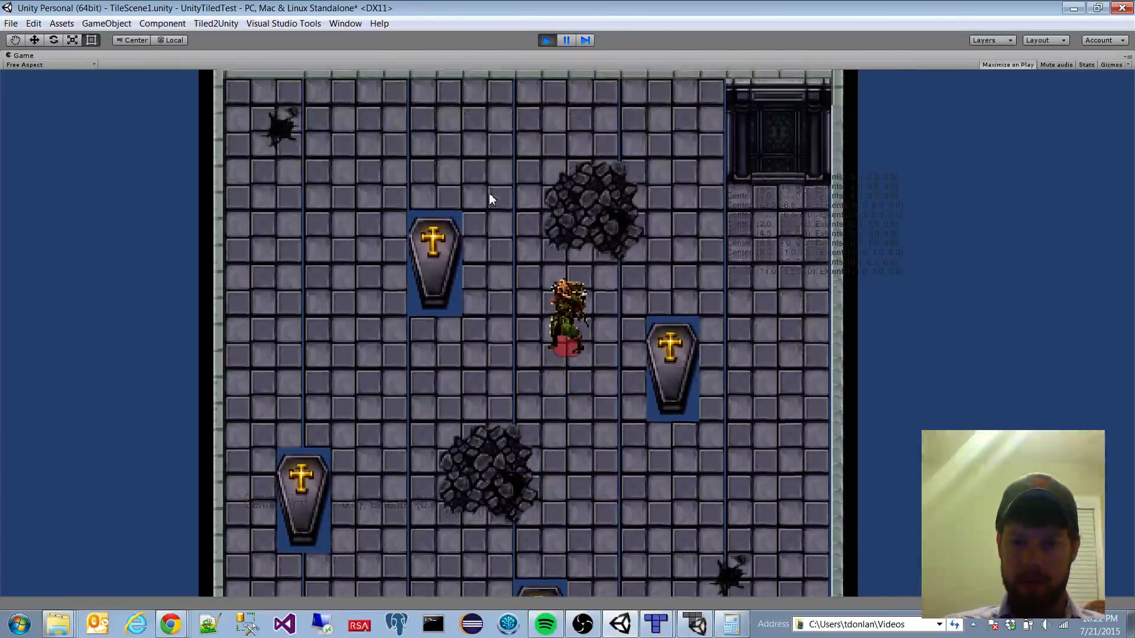
key(Up)
key(Left)
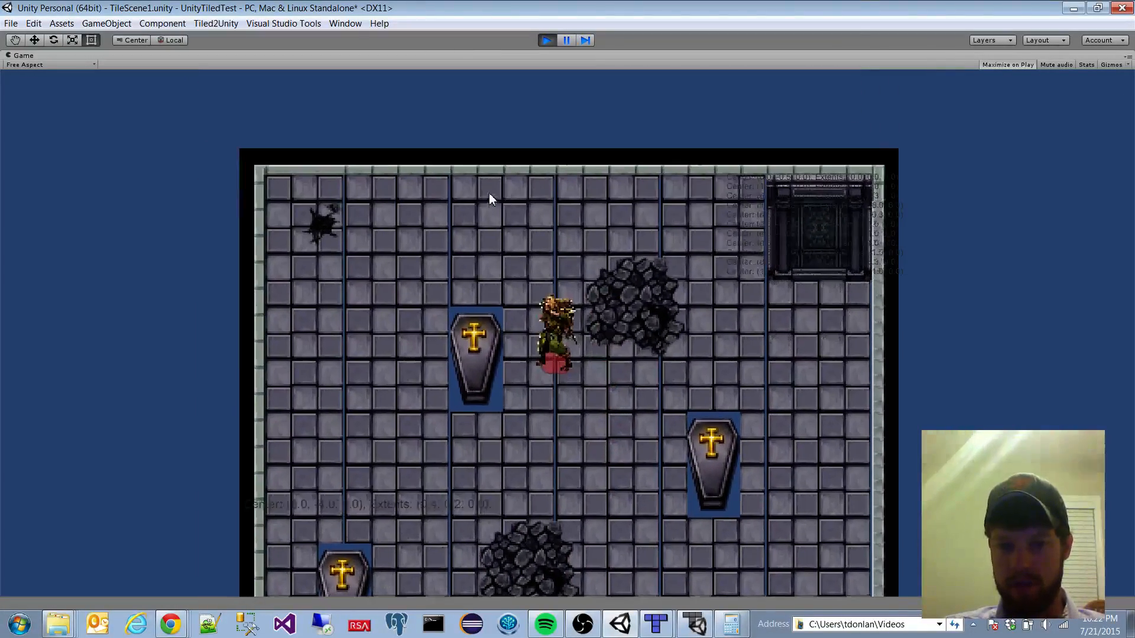
key(Left)
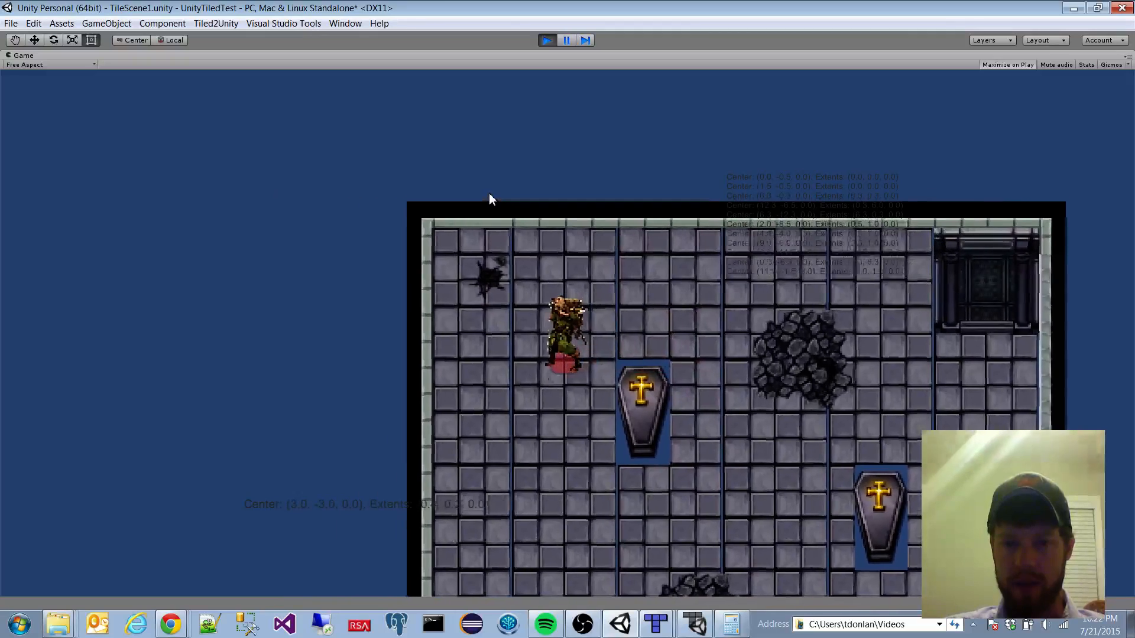
key(Down)
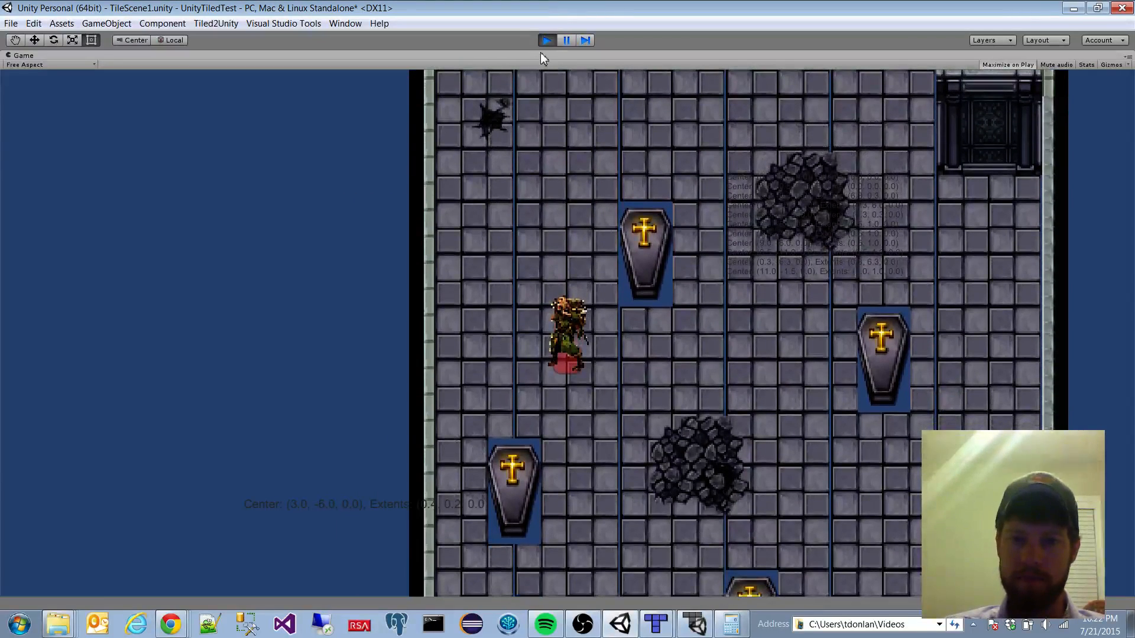
click(546, 40)
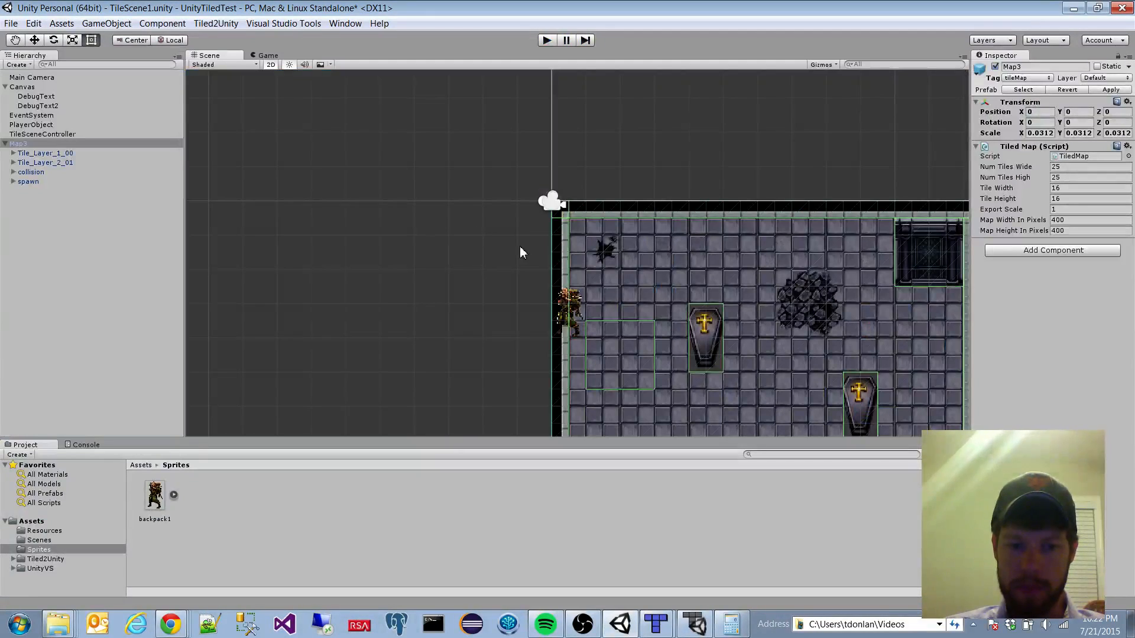
click(347, 560)
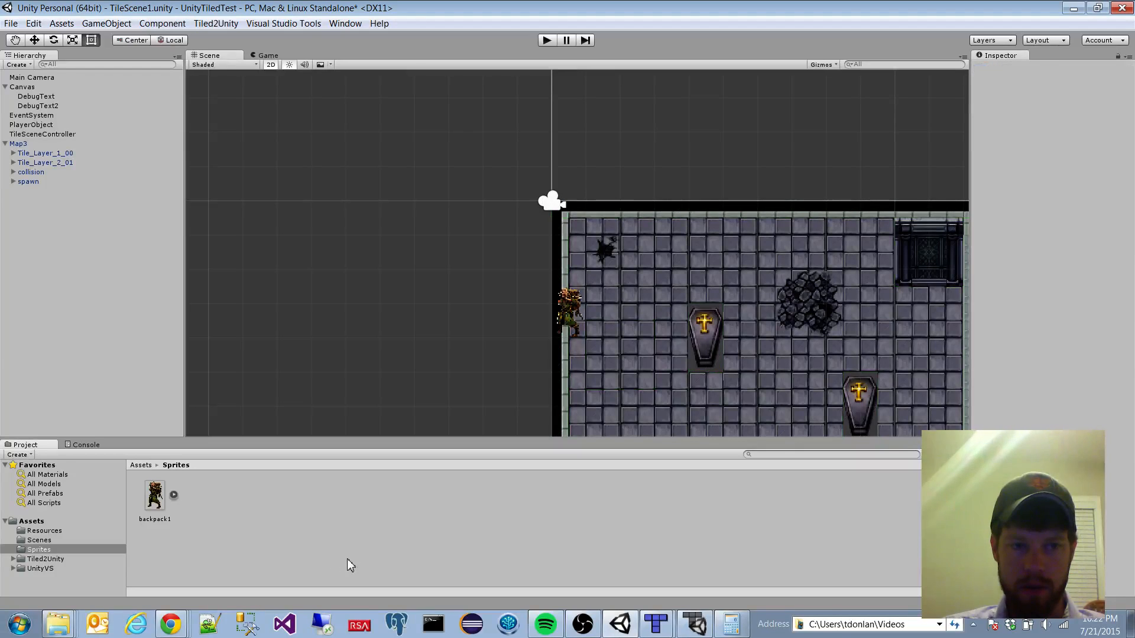